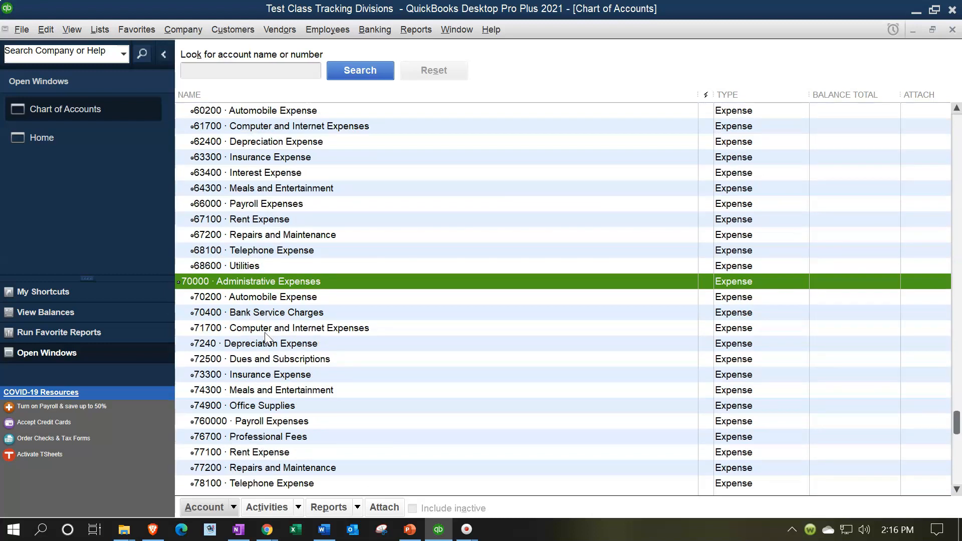
Step: Run the standard Profit & Loss report for 01/01/2021 through 12/31/2021 and review the Selling Expenses group
{"action": "left_click", "coordinate": [416, 31]}
{"action": "mouse_move", "coordinate": [521, 133]}
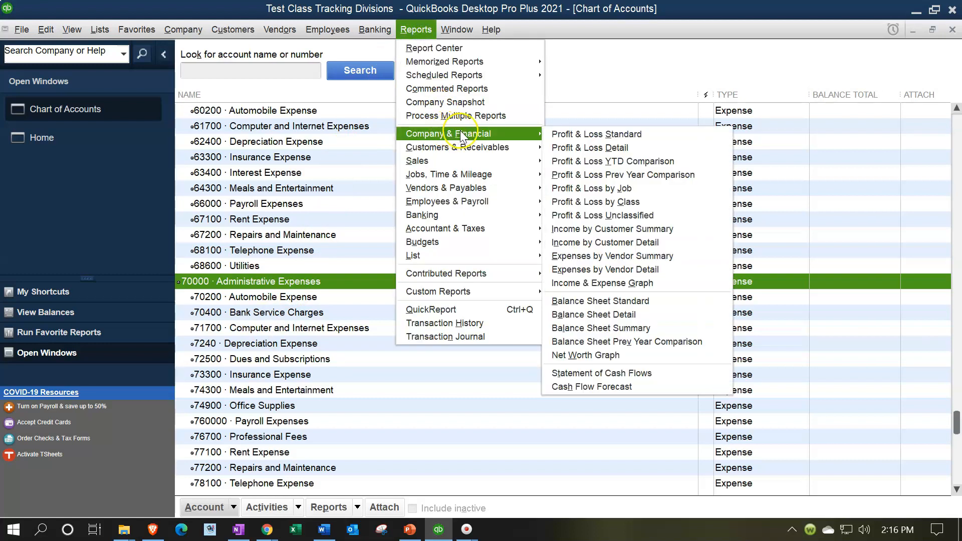
{"action": "left_click", "coordinate": [566, 133]}
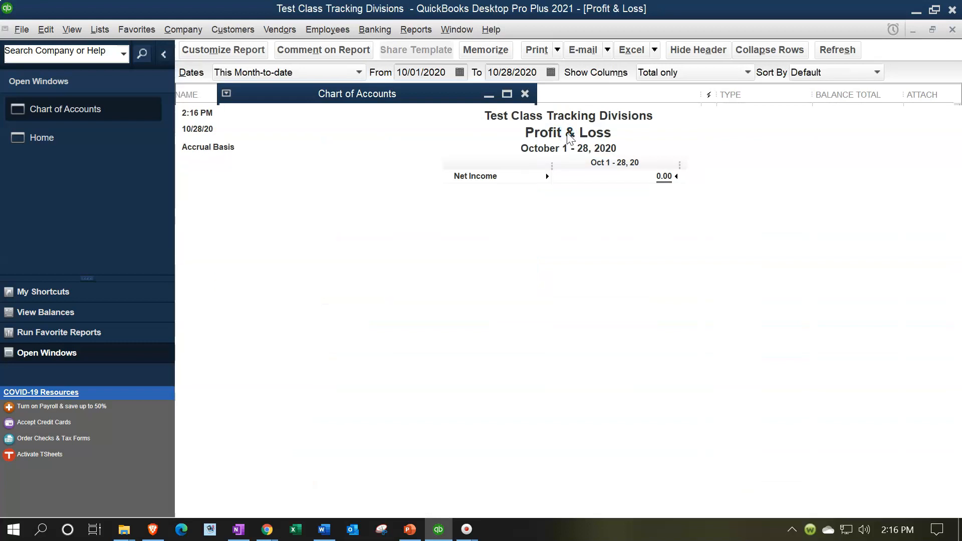
{"action": "key", "text": "Tab"}
{"action": "type", "text": "010121"}
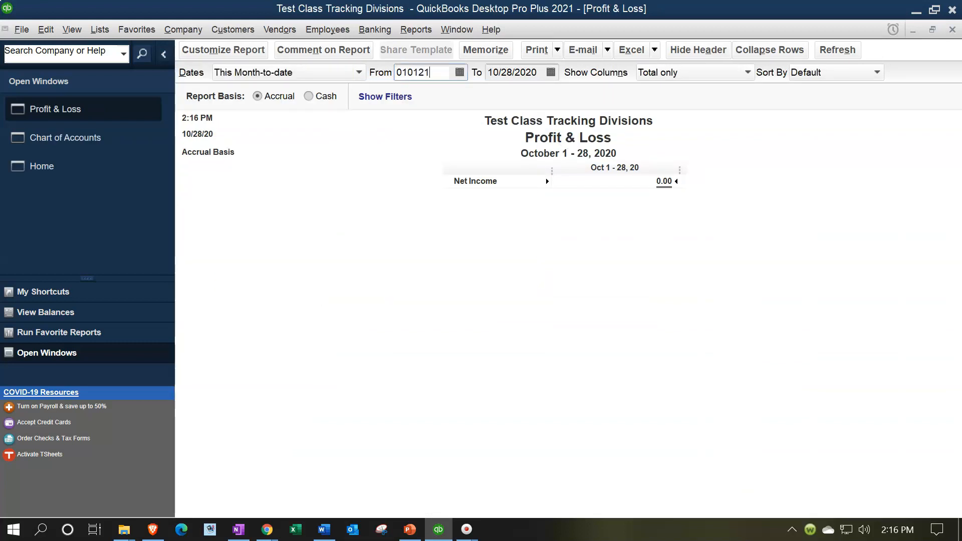
{"action": "key", "text": "Tab"}
{"action": "type", "text": "123121"}
{"action": "key", "text": "Tab"}
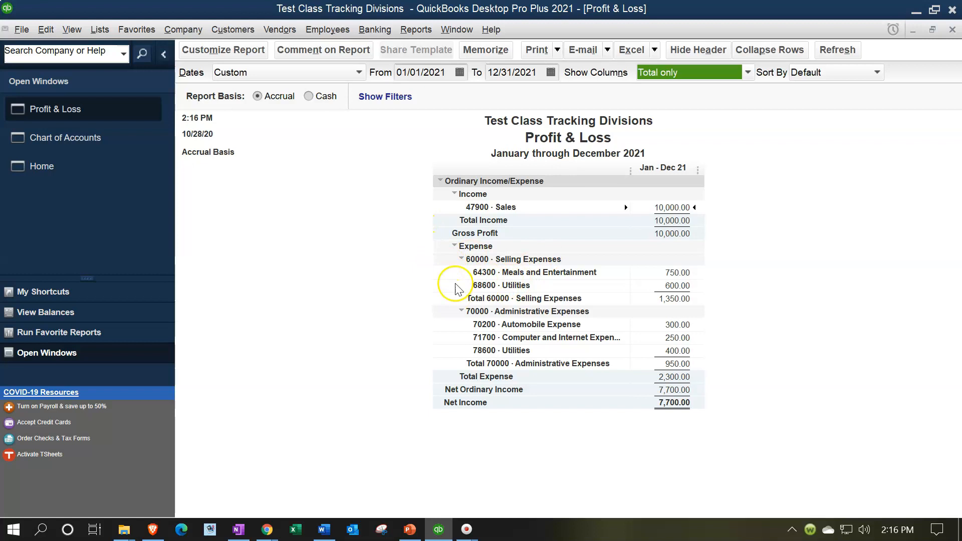
{"action": "left_click", "coordinate": [461, 259]}
{"action": "left_click", "coordinate": [462, 259]}
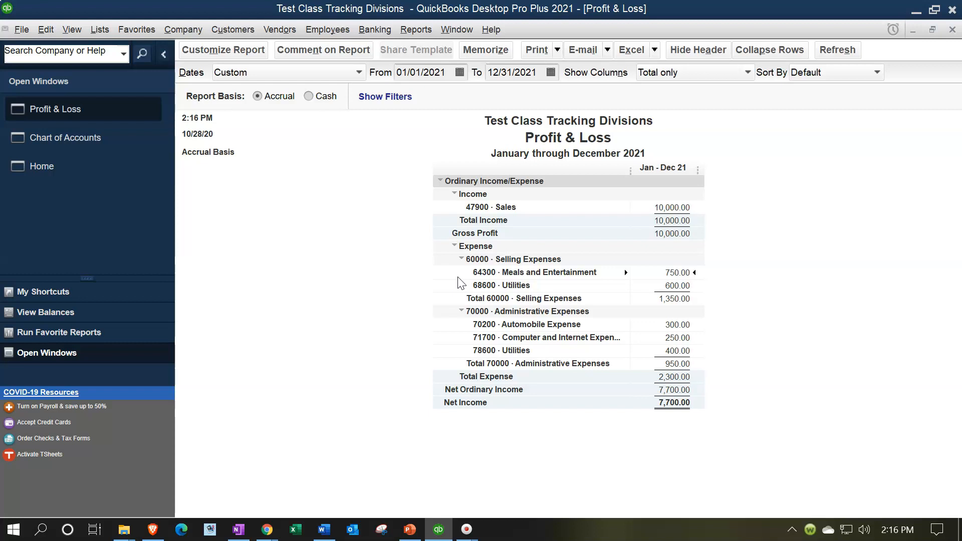
Step: Activate inventory and purchase orders in the company preferences for Items & Inventory, and save without memorizing the Profit & Loss report
{"action": "left_click", "coordinate": [69, 172]}
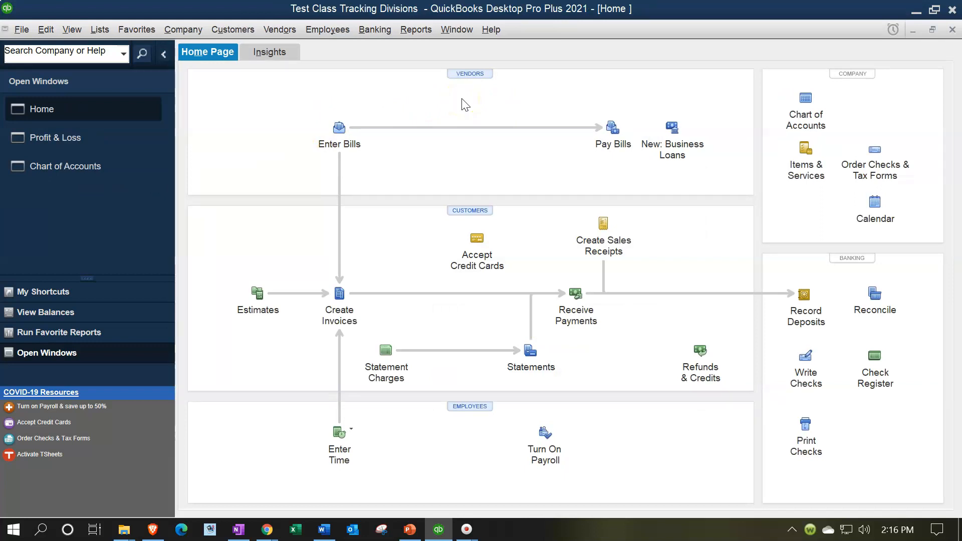
{"action": "left_click", "coordinate": [27, 31]}
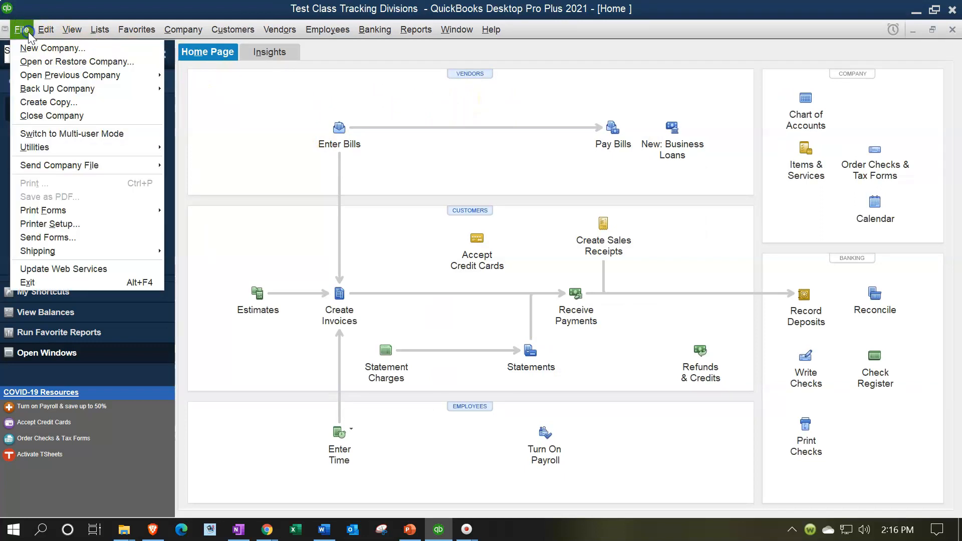
{"action": "mouse_move", "coordinate": [44, 31]}
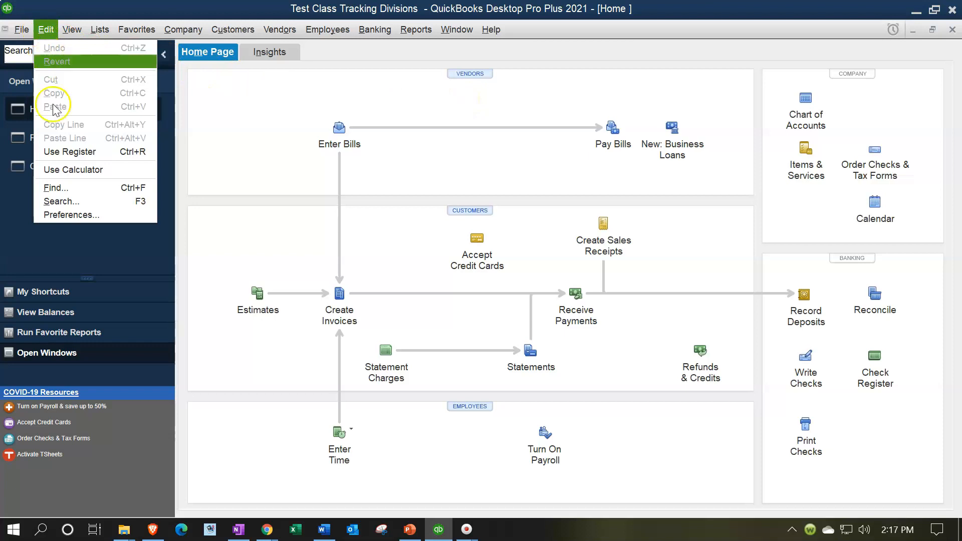
{"action": "left_click", "coordinate": [79, 215]}
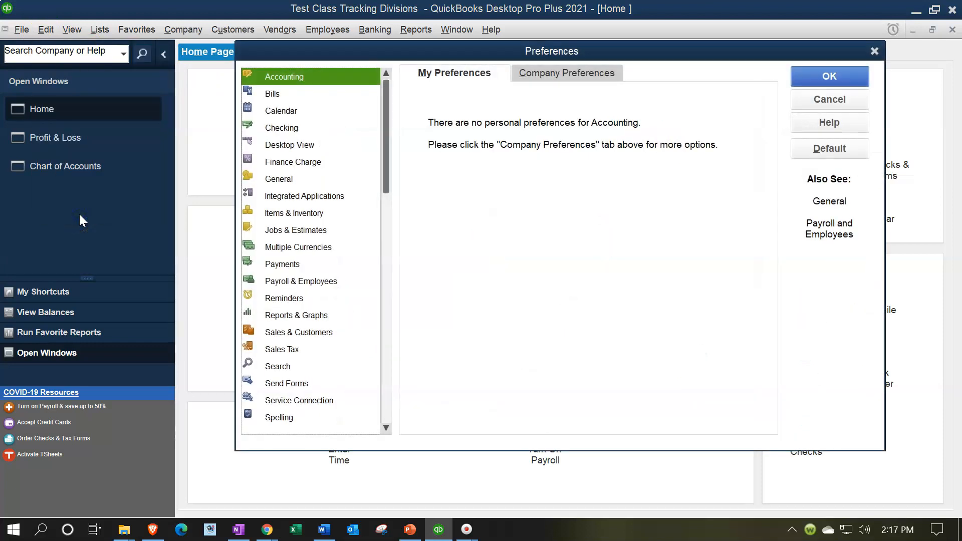
{"action": "left_click", "coordinate": [280, 215]}
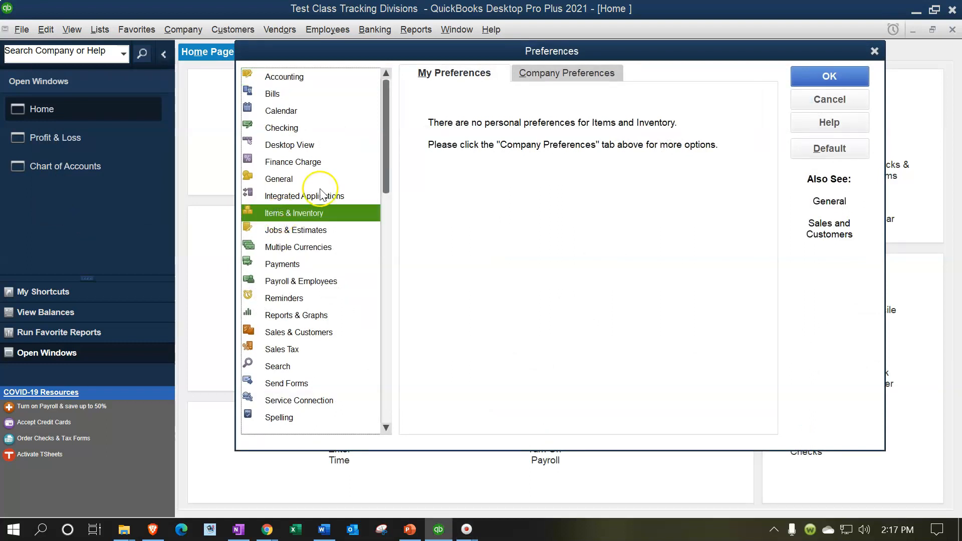
{"action": "left_click", "coordinate": [567, 76]}
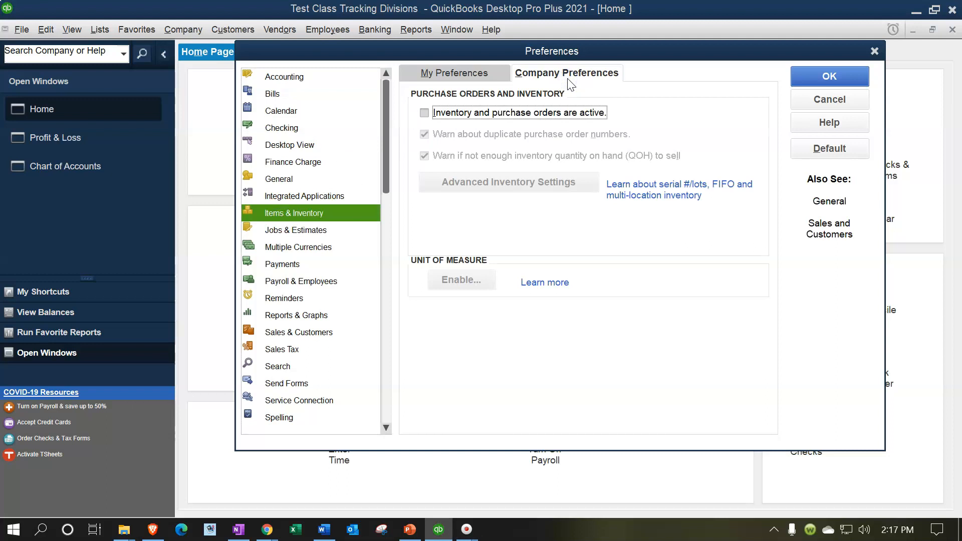
{"action": "left_click", "coordinate": [424, 113]}
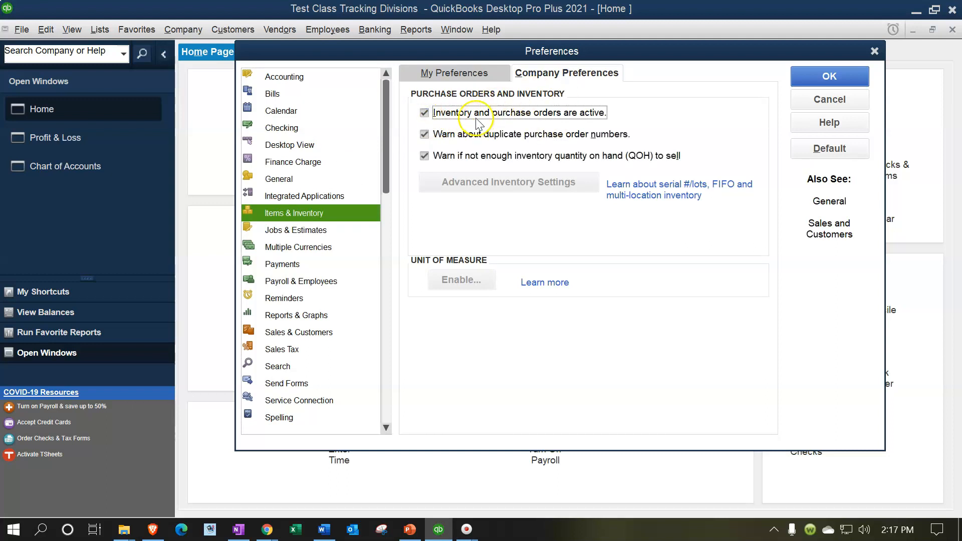
{"action": "left_click_drag", "start_coordinate": [497, 51], "coordinate": [495, 187]}
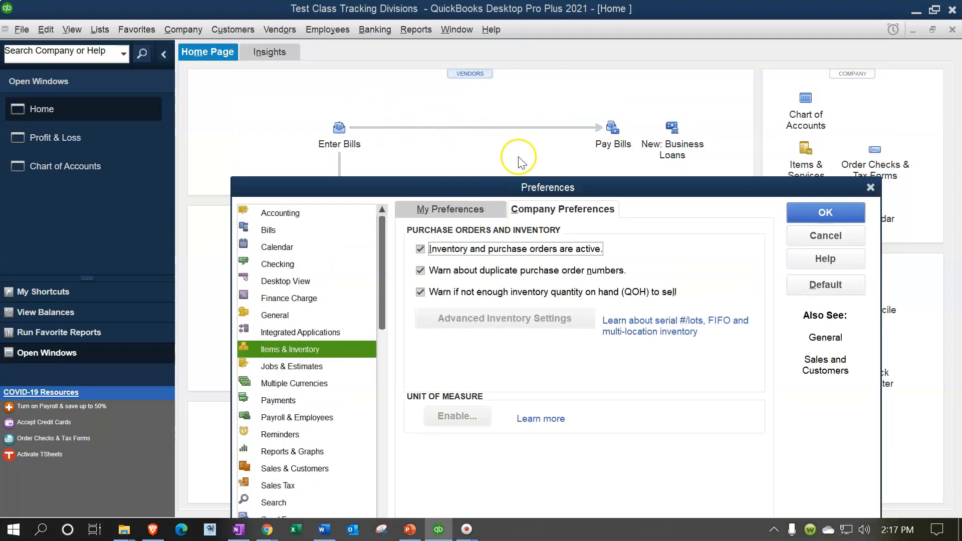
{"action": "left_click", "coordinate": [801, 212]}
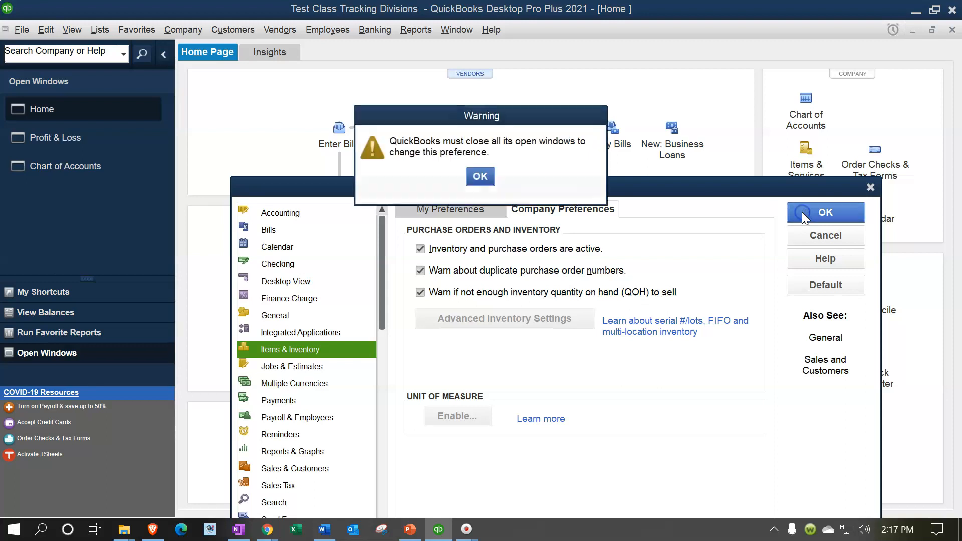
{"action": "left_click", "coordinate": [473, 179]}
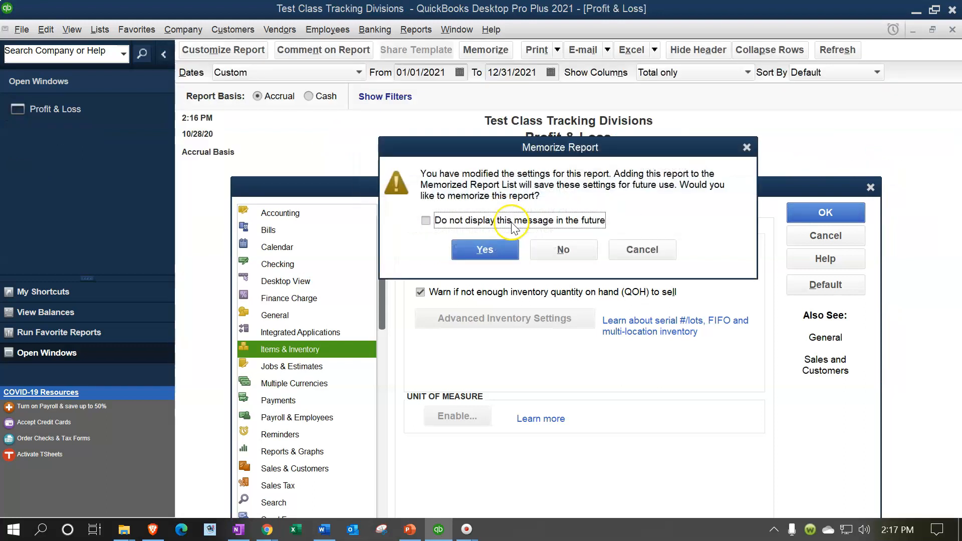
{"action": "left_click", "coordinate": [552, 254]}
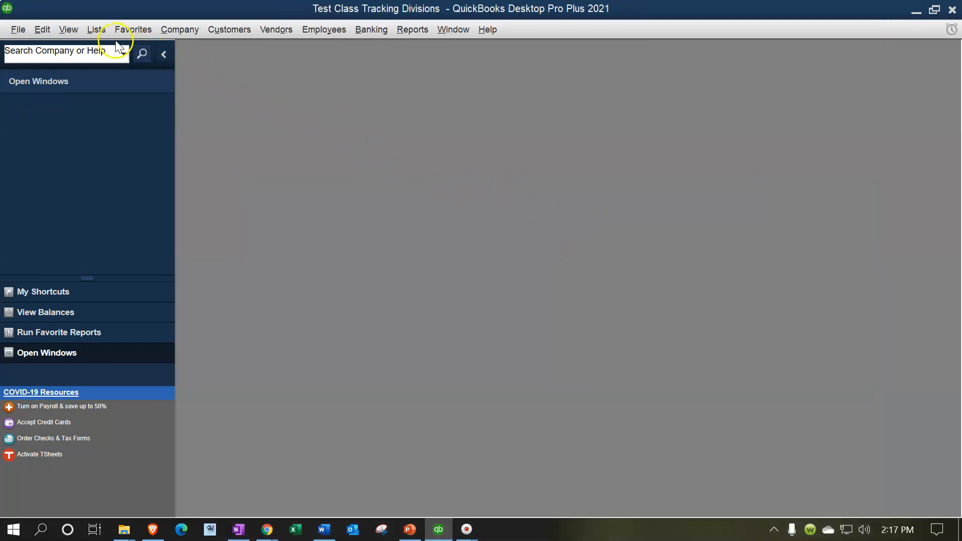
Step: Reopen the company's Home Page and maximize its window
{"action": "left_click", "coordinate": [179, 29]}
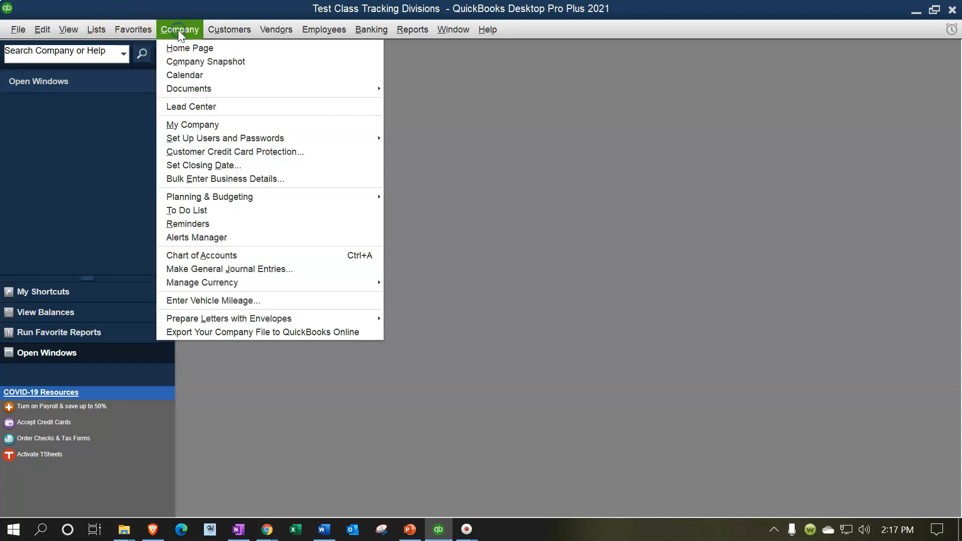
{"action": "left_click", "coordinate": [184, 50]}
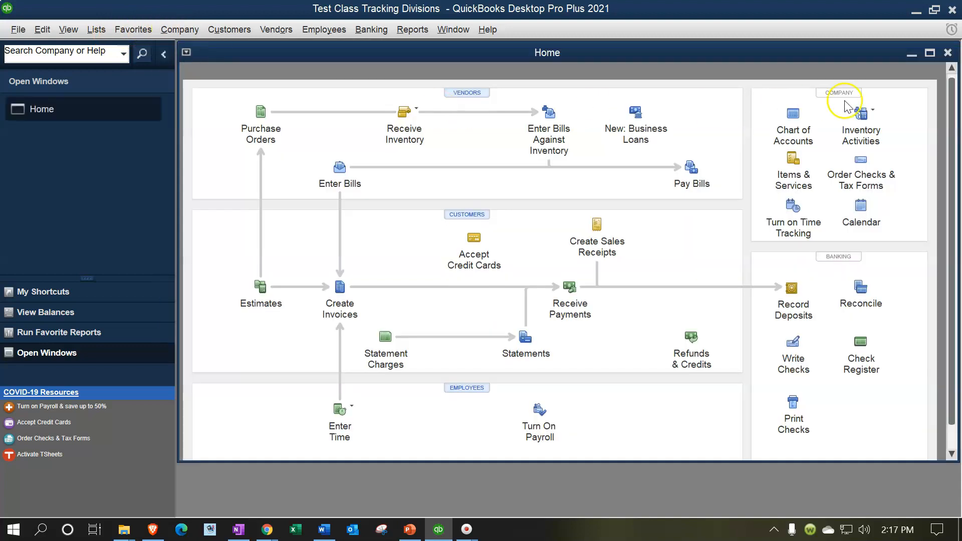
{"action": "left_click", "coordinate": [929, 53]}
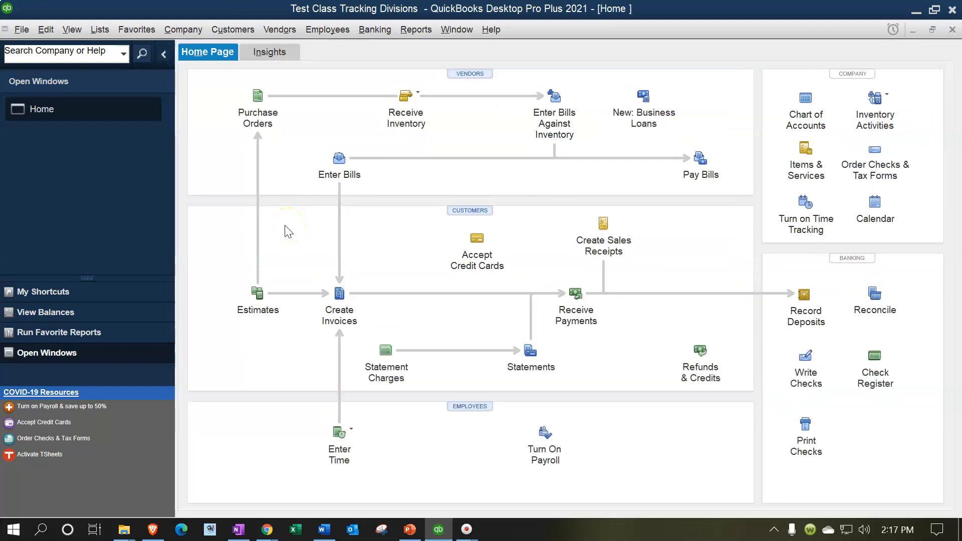
Step: Start a new invoice for Customer 1
{"action": "left_click", "coordinate": [340, 303]}
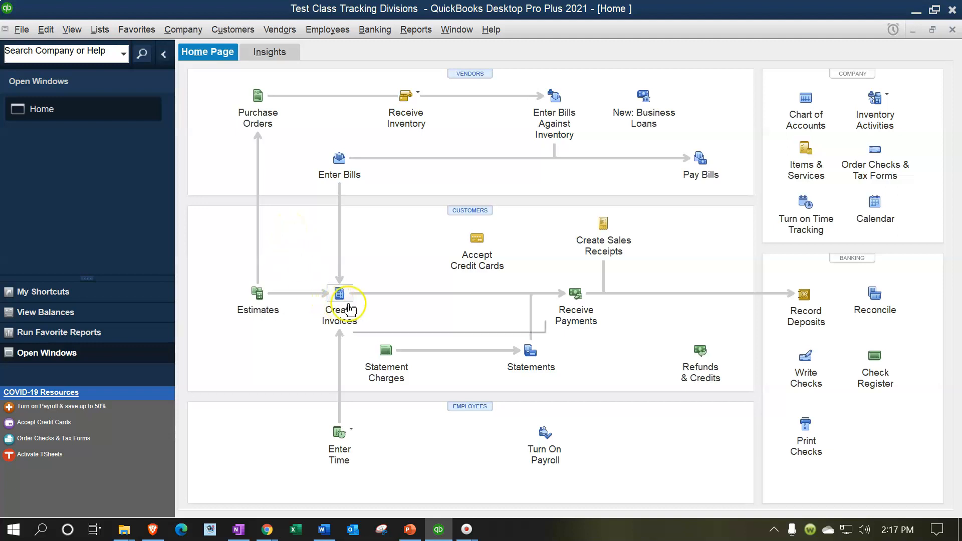
{"action": "left_click", "coordinate": [349, 305]}
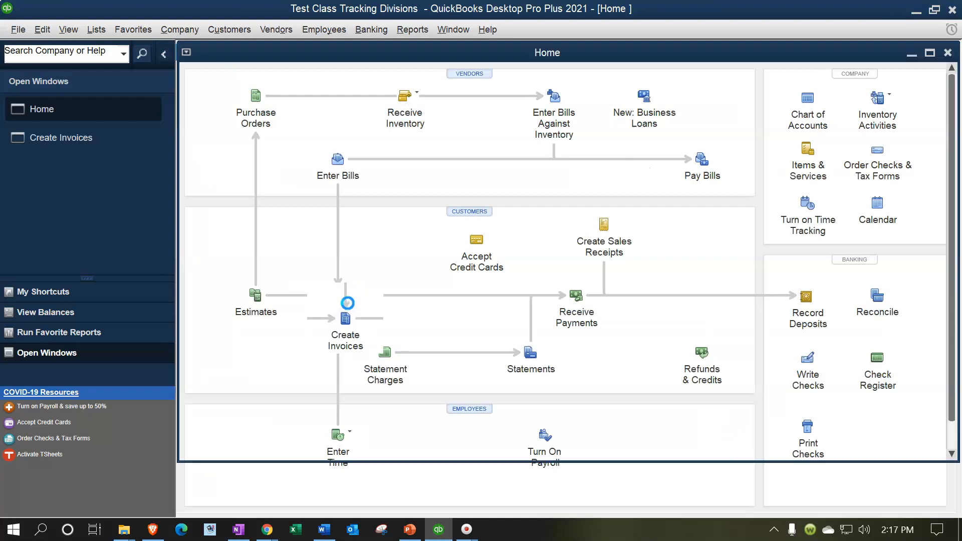
{"action": "type", "text": "Customer 1"}
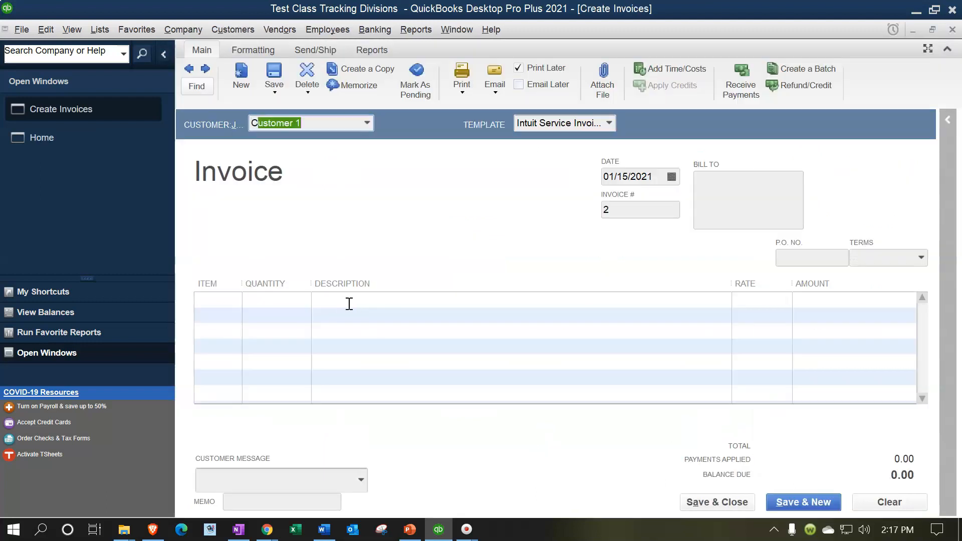
{"action": "key", "text": "Tab"}
Step: Enter Item 2 on the invoice's first line and set it up as a new item of type Inventory Part
{"action": "key", "text": "Tab"}
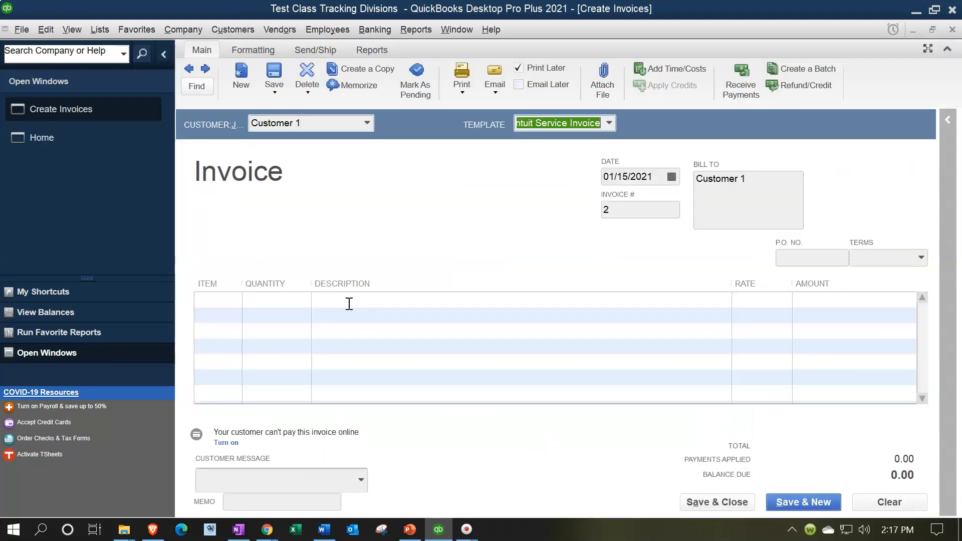
{"action": "key", "text": "Tab"}
{"action": "key", "text": "Tab"}
{"action": "key", "text": "Tab"}
{"action": "key", "text": "Tab"}
{"action": "key", "text": "Tab"}
{"action": "key", "text": "Tab"}
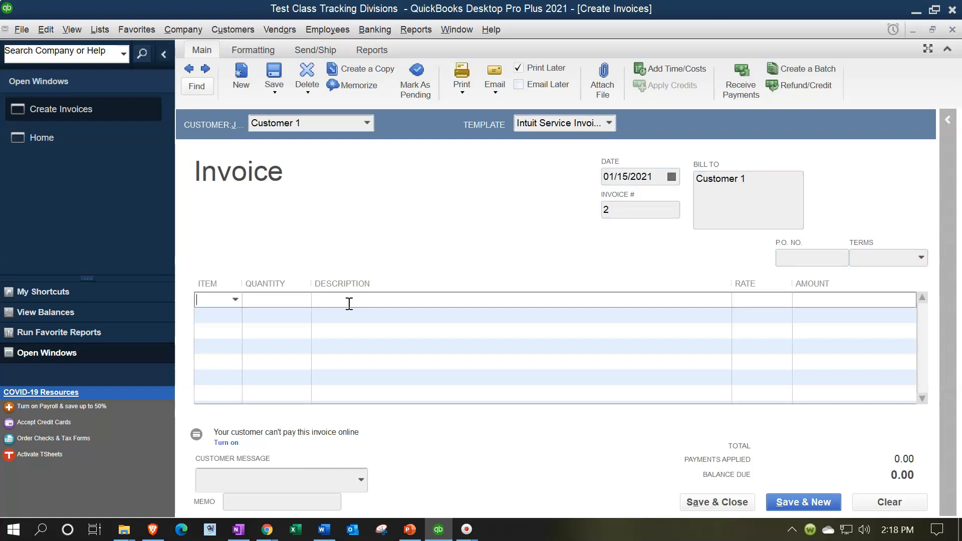
{"action": "type", "text": "Item "}
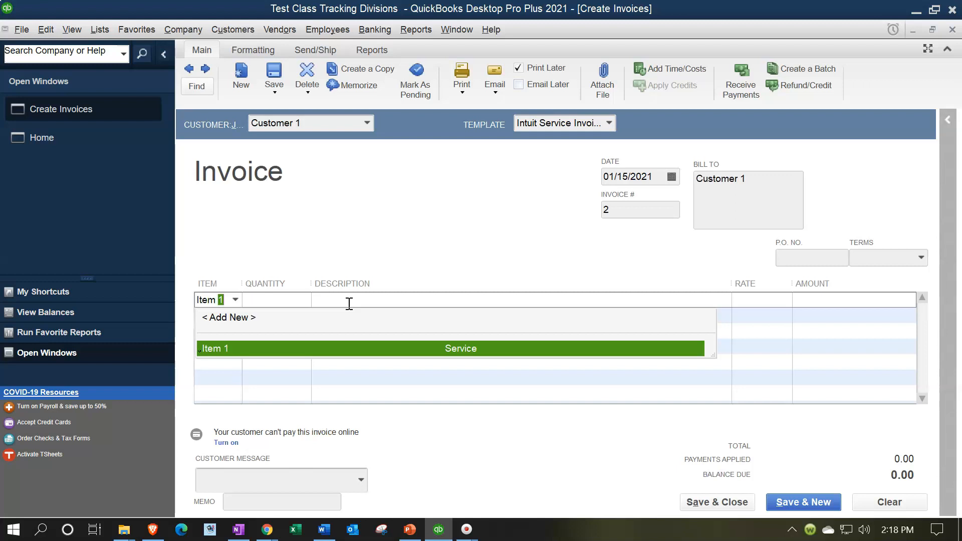
{"action": "type", "text": "2"}
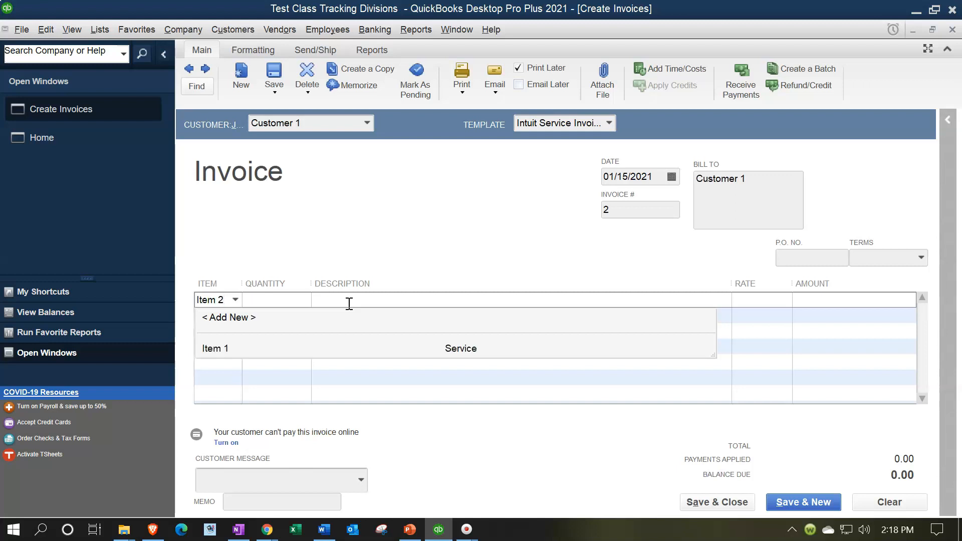
{"action": "key", "text": "Tab"}
{"action": "key", "text": "Return"}
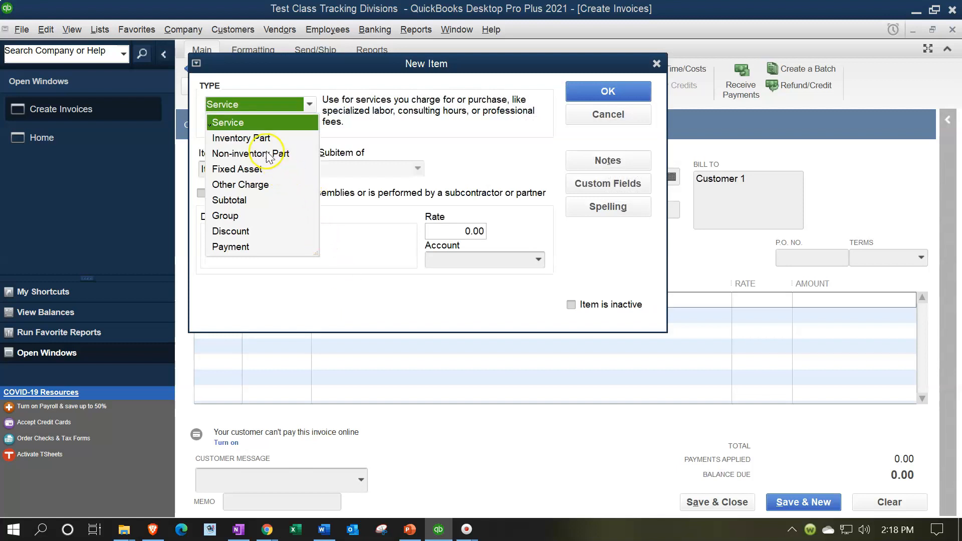
{"action": "left_click", "coordinate": [238, 142]}
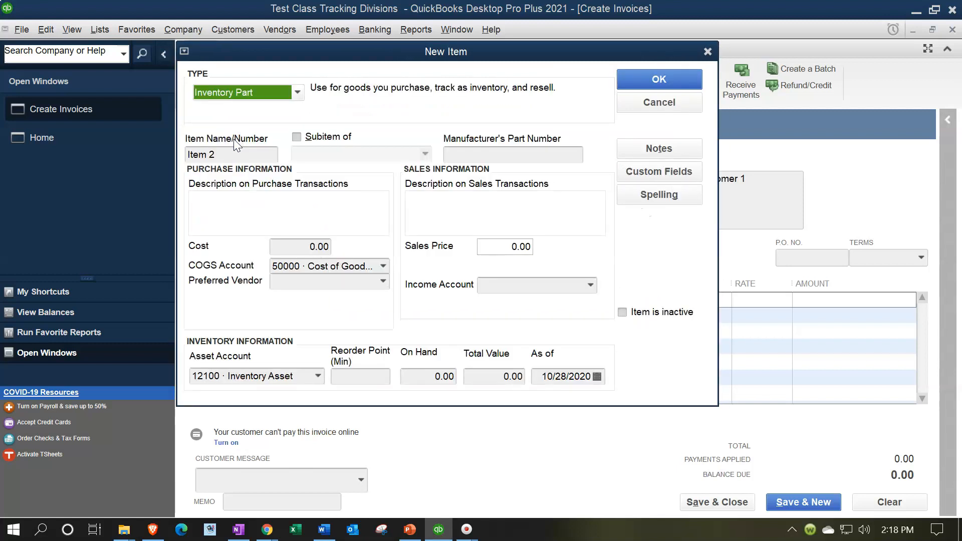
Step: Describe the new item as "Item 2 Inventory Part" for purchase and sales transactions
{"action": "key", "text": "Tab"}
{"action": "key", "text": "Tab"}
{"action": "key", "text": "Tab"}
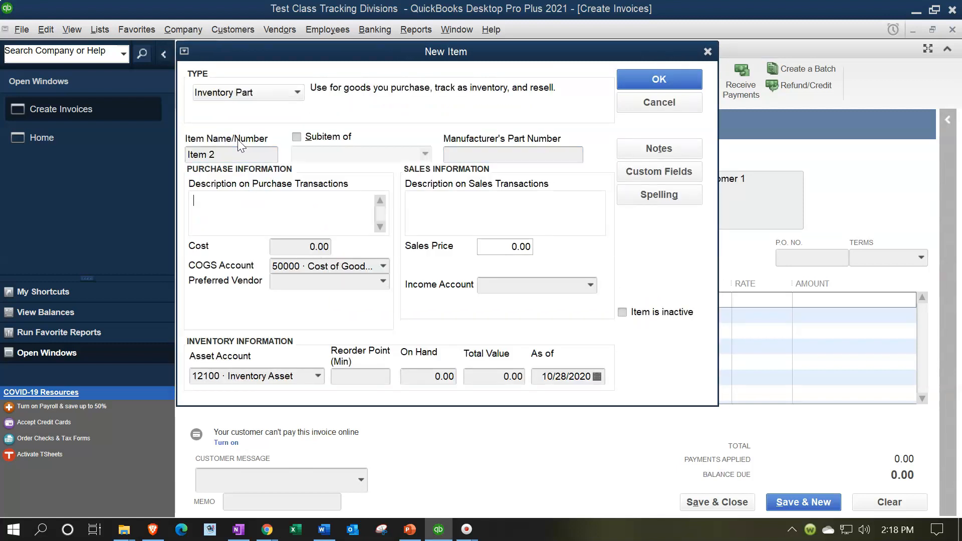
{"action": "type", "text": "Item 2 Inventory Part"}
{"action": "key", "text": "Tab"}
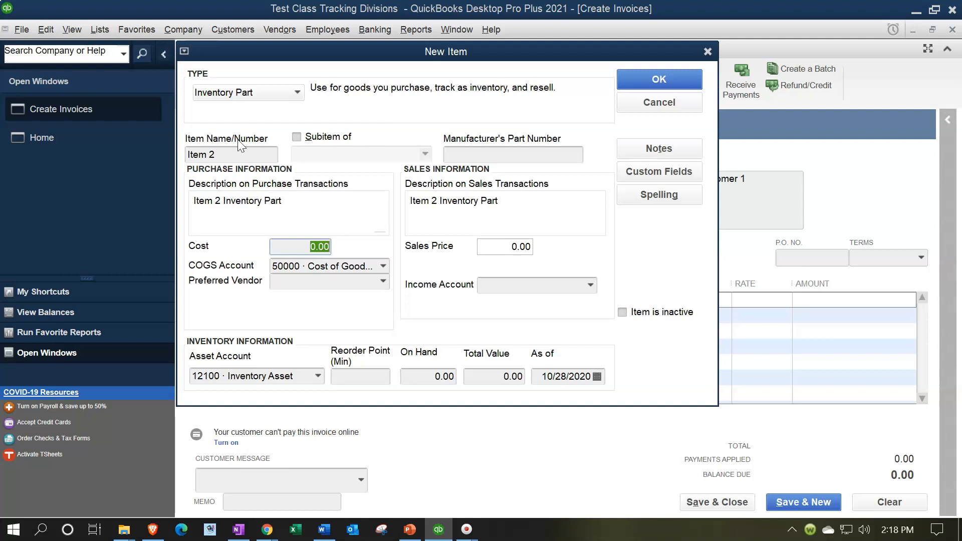
Step: Set the item's purchase cost to 25,000, keeping the default COGS account and leaving the preferred vendor blank
{"action": "type", "text": "25000"}
{"action": "key", "text": "Tab"}
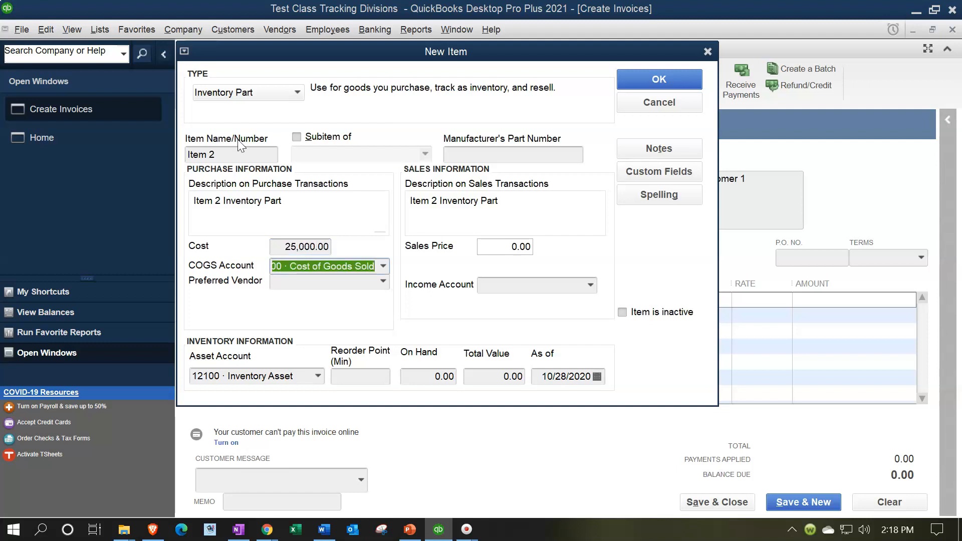
{"action": "key", "text": "Tab"}
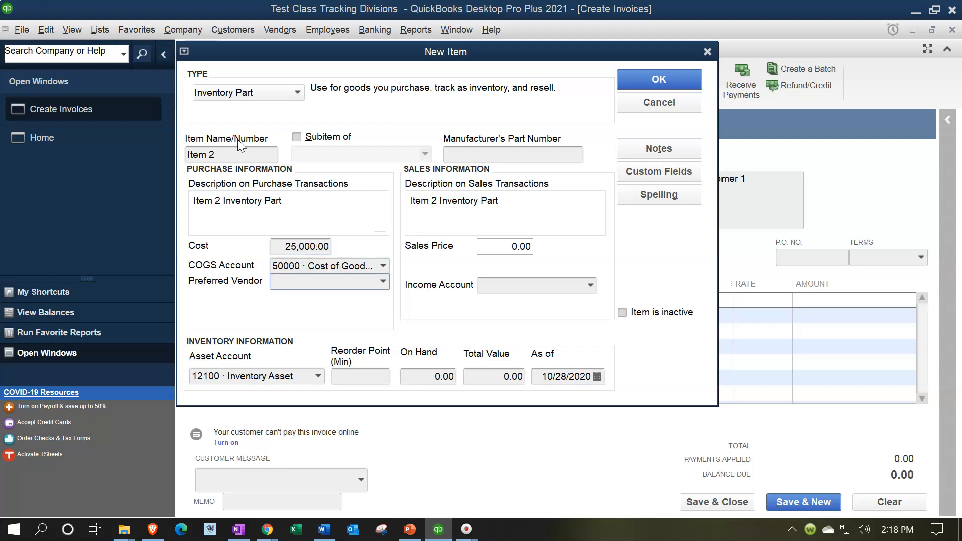
{"action": "key", "text": "Tab"}
{"action": "key", "text": "Tab"}
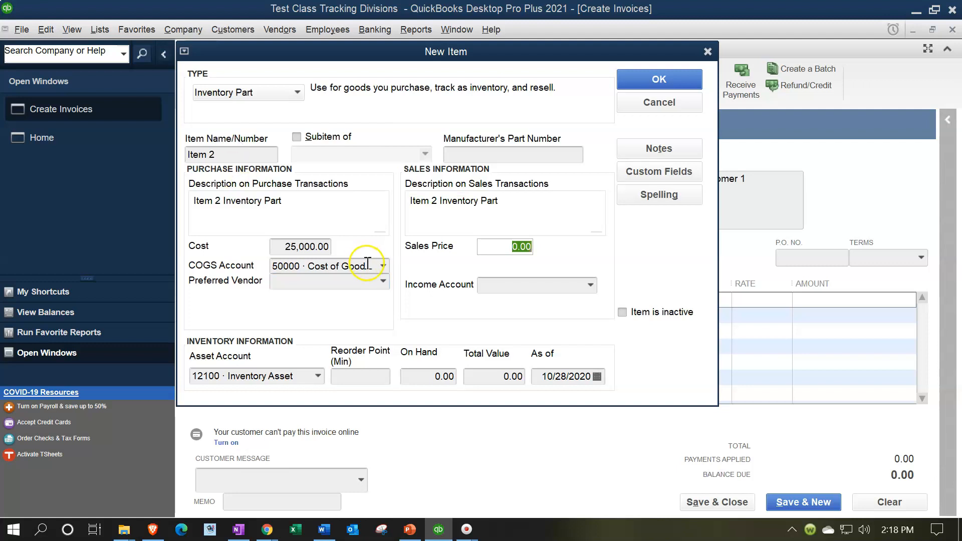
Step: Change the item's purchase cost to 15,000
{"action": "left_click", "coordinate": [278, 246]}
{"action": "type", "text": "15000"}
{"action": "key", "text": "Tab"}
Step: Set the item's sales price to 35,000 and assign 47900 · Sales as its income account
{"action": "key", "text": "Tab"}
{"action": "key", "text": "Tab"}
{"action": "key", "text": "Tab"}
{"action": "type", "text": "35000"}
{"action": "key", "text": "Tab"}
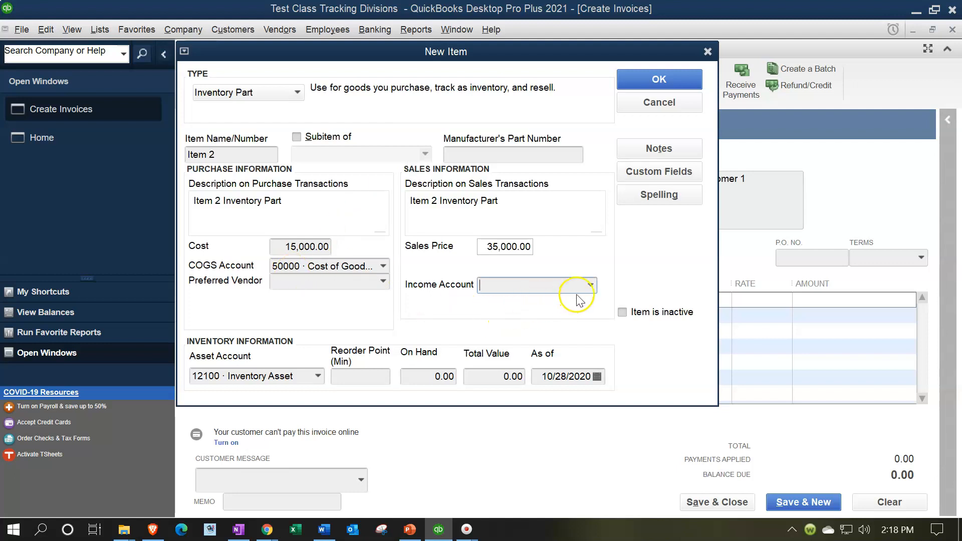
{"action": "type", "text": "47900 · Sales"}
{"action": "key", "text": "Tab"}
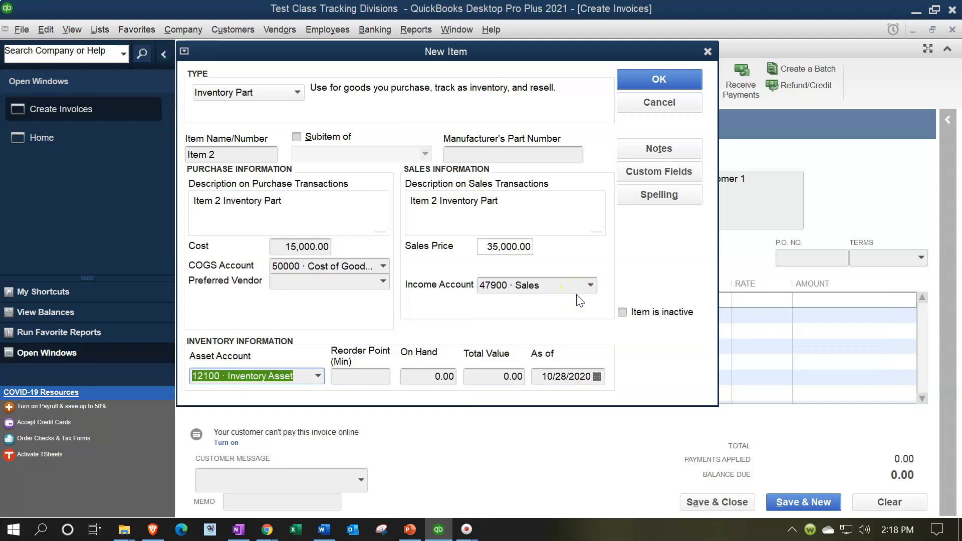
Step: Save the new inventory item, dismiss the stock warning, and invoice a quantity of 1 of Item 2
{"action": "left_click", "coordinate": [634, 76]}
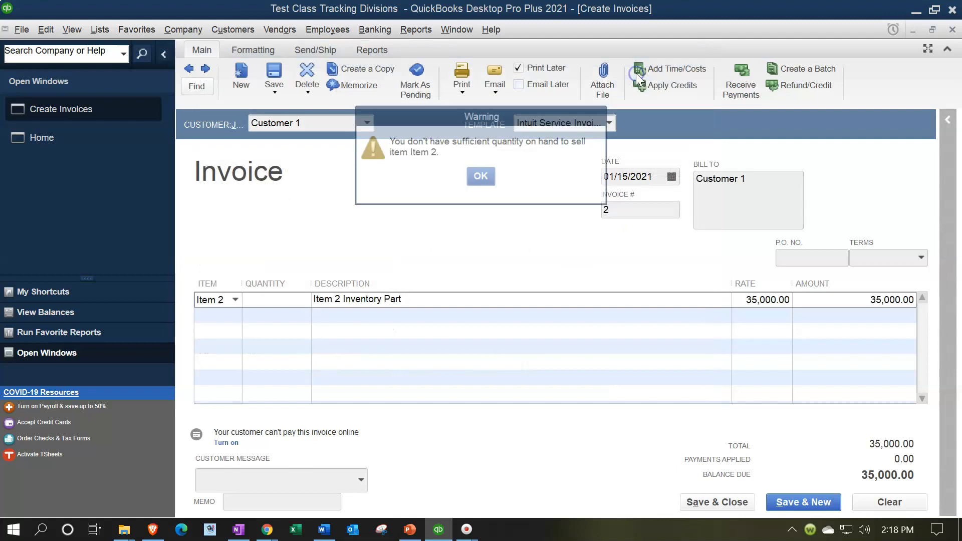
{"action": "left_click", "coordinate": [479, 177]}
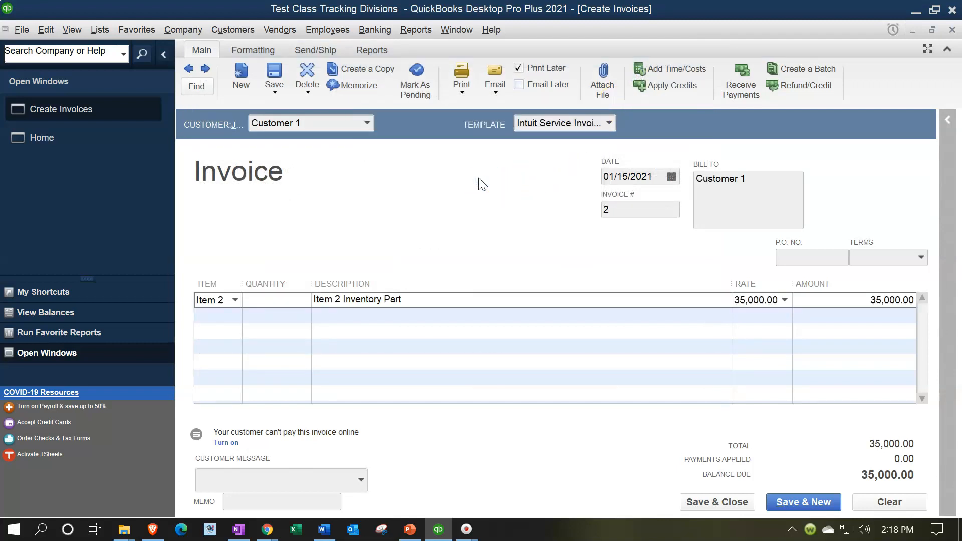
{"action": "type", "text": "1"}
{"action": "key", "text": "Tab"}
{"action": "key", "text": "Tab"}
{"action": "key", "text": "Tab"}
{"action": "left_click", "coordinate": [351, 203]}
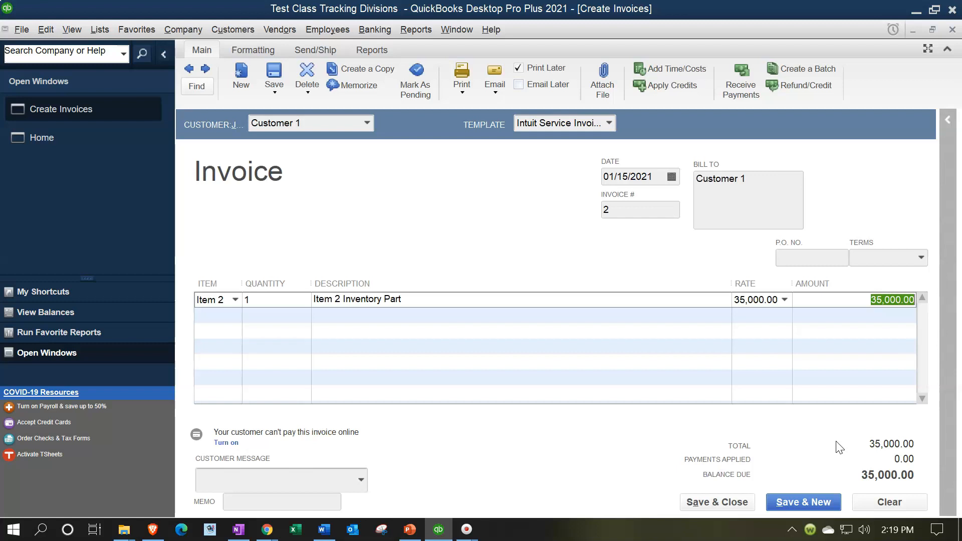
Step: Save and close the Customer 1 invoice, accepting its future transaction date
{"action": "left_click", "coordinate": [730, 500]}
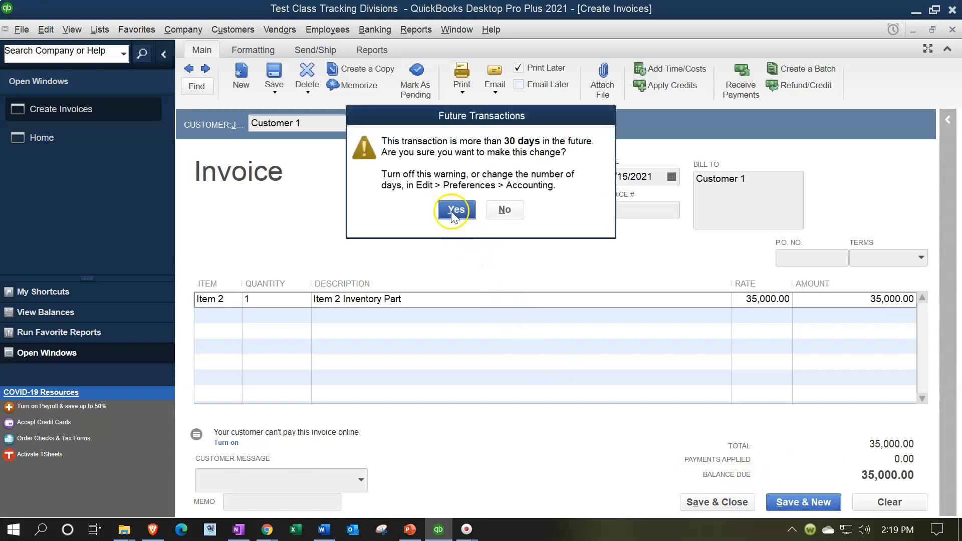
{"action": "left_click_drag", "start_coordinate": [572, 121], "coordinate": [468, 149]}
{"action": "left_click", "coordinate": [353, 239]}
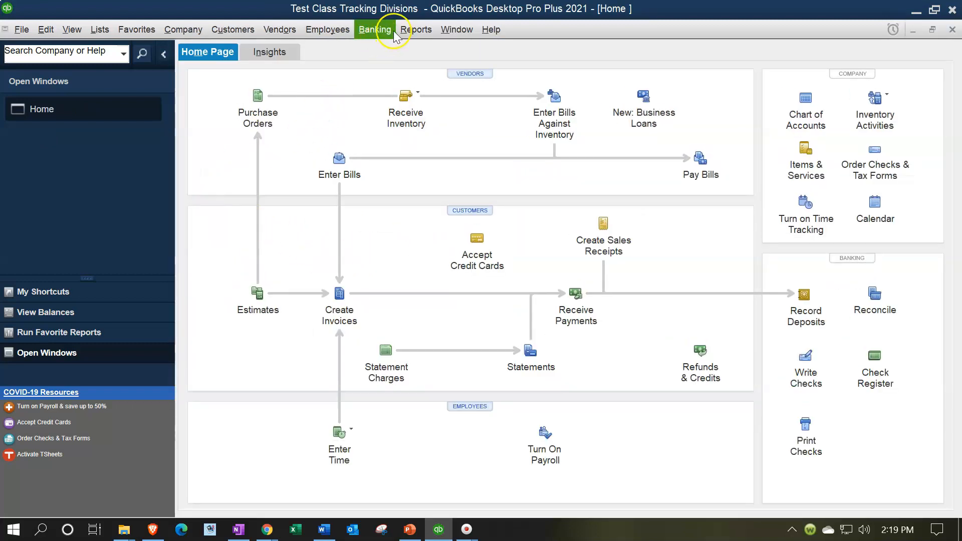
Step: Run the Profit & Loss Standard report for 01/01/2021 through 12/31/2021
{"action": "left_click", "coordinate": [409, 30]}
{"action": "mouse_move", "coordinate": [431, 133]}
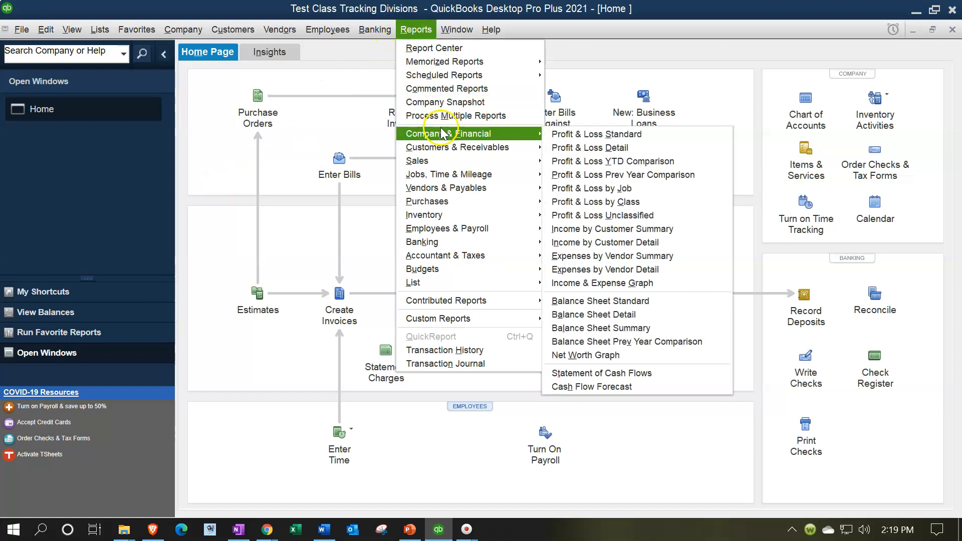
{"action": "left_click", "coordinate": [560, 139]}
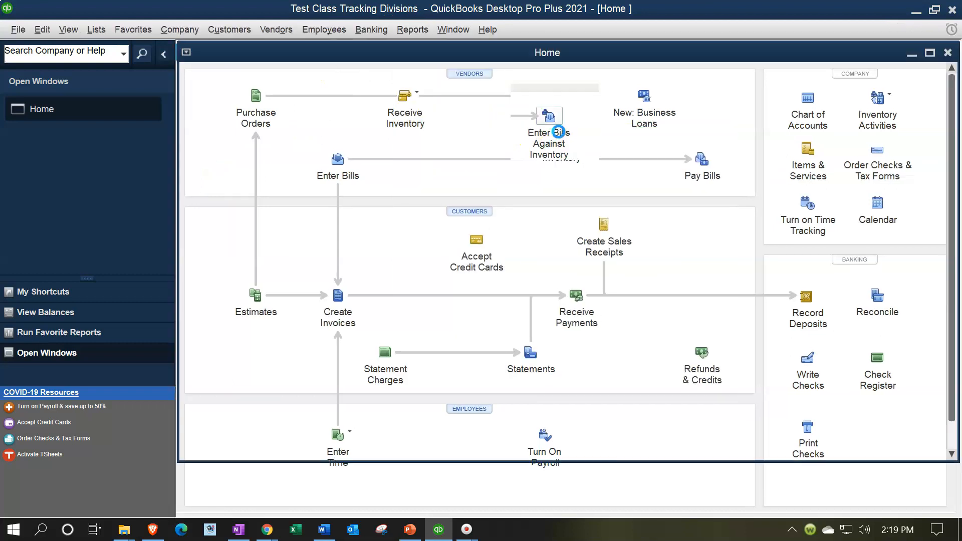
{"action": "key", "text": "Tab"}
{"action": "type", "text": "0101"}
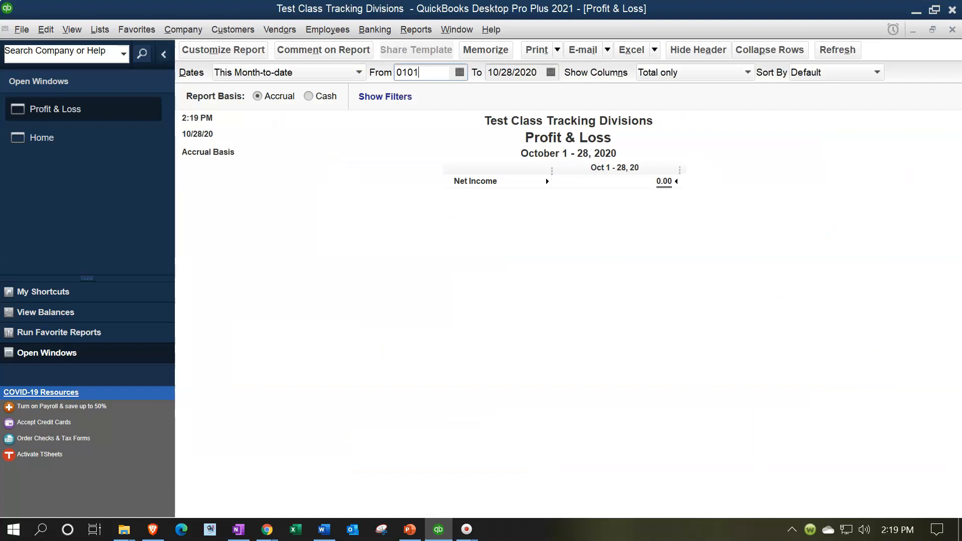
{"action": "key", "text": "Tab"}
{"action": "type", "text": "123121"}
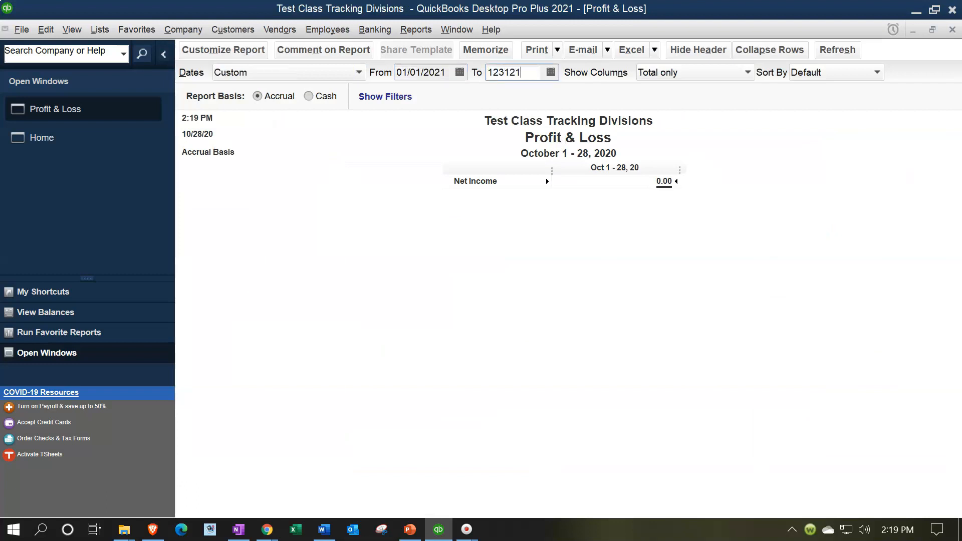
{"action": "key", "text": "Tab"}
{"action": "left_click", "coordinate": [721, 283]}
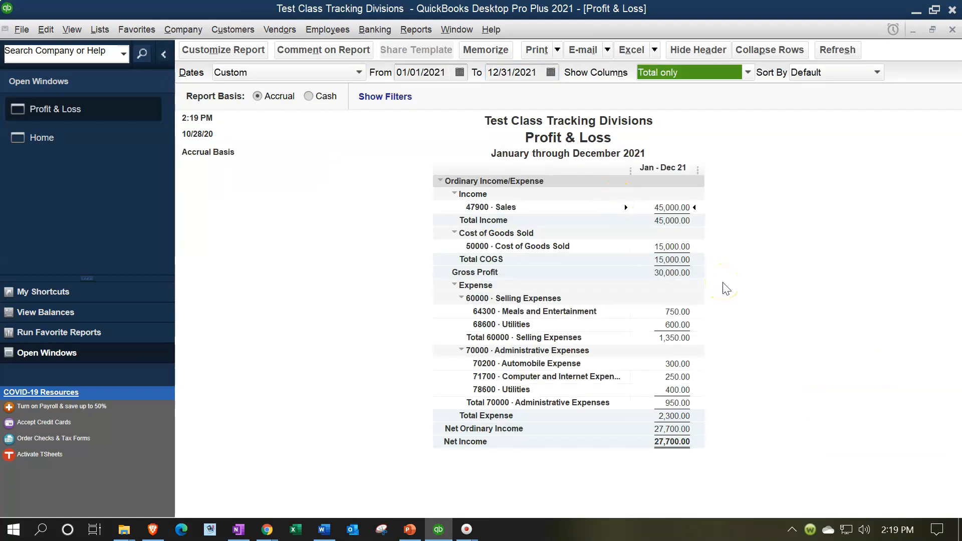
Step: Drill into the Meals and Entertainment amount to view its underlying check, and return to the Profit & Loss report
{"action": "left_click", "coordinate": [455, 244]}
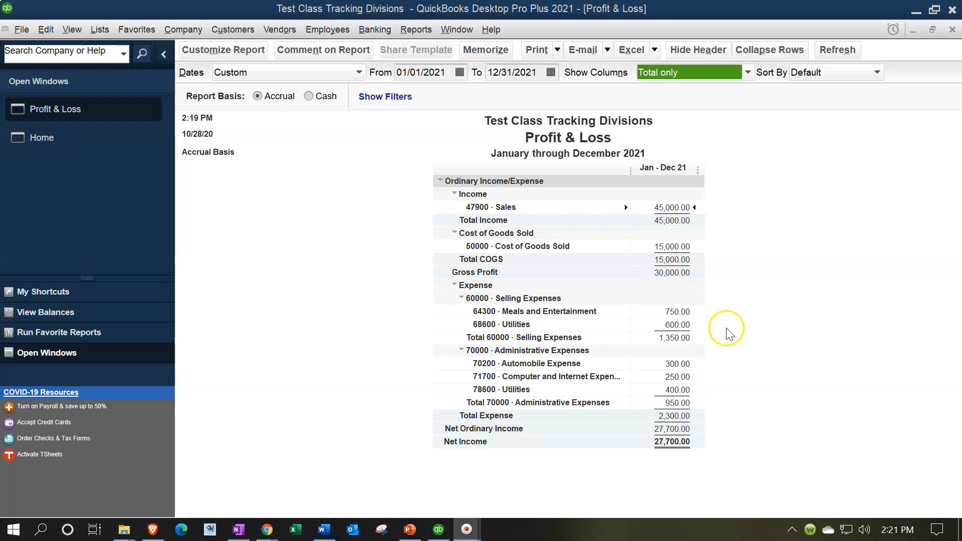
{"action": "double_click", "coordinate": [676, 316]}
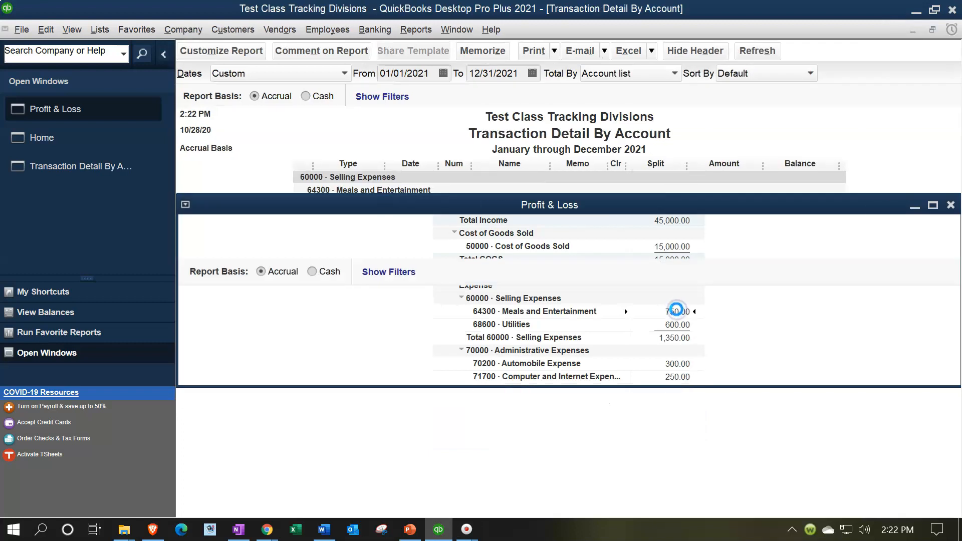
{"action": "left_click", "coordinate": [740, 206]}
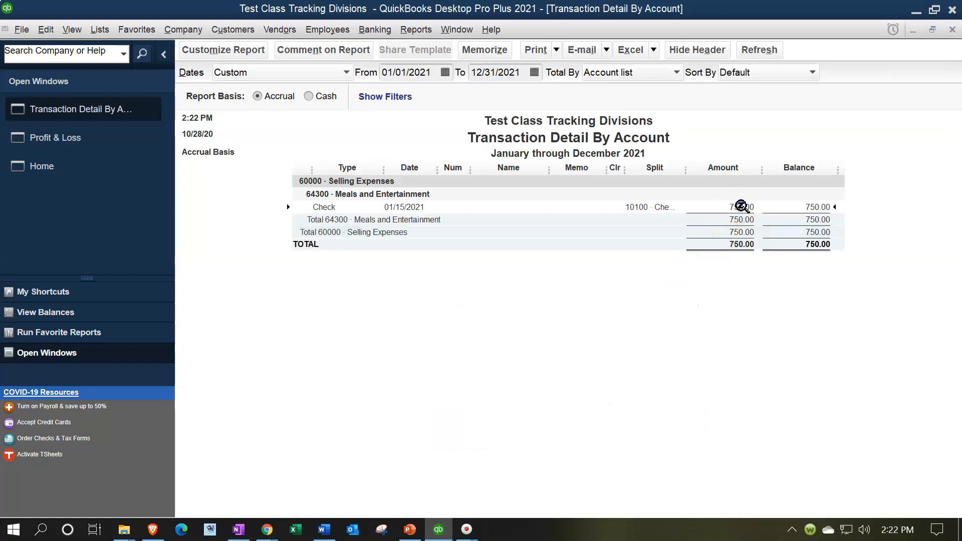
{"action": "double_click", "coordinate": [740, 206]}
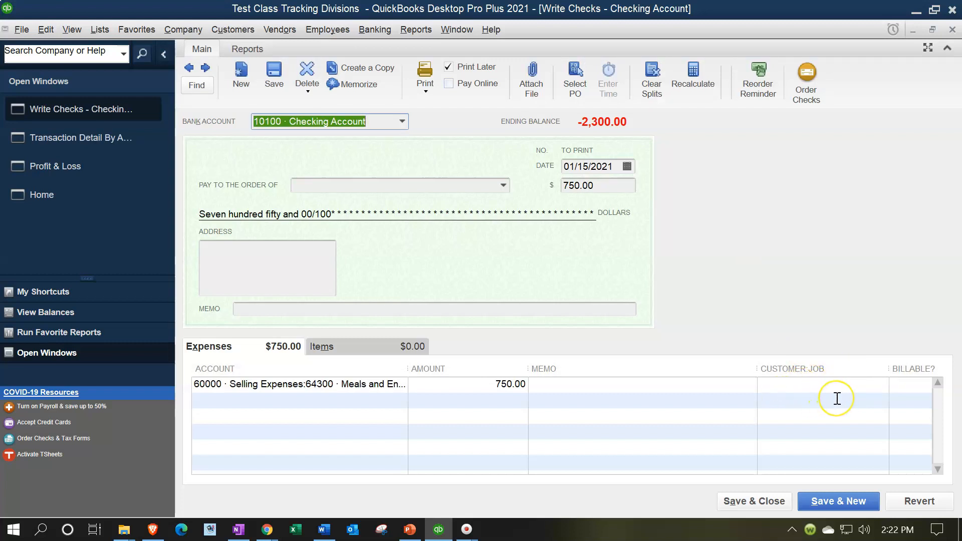
{"action": "left_click", "coordinate": [951, 30]}
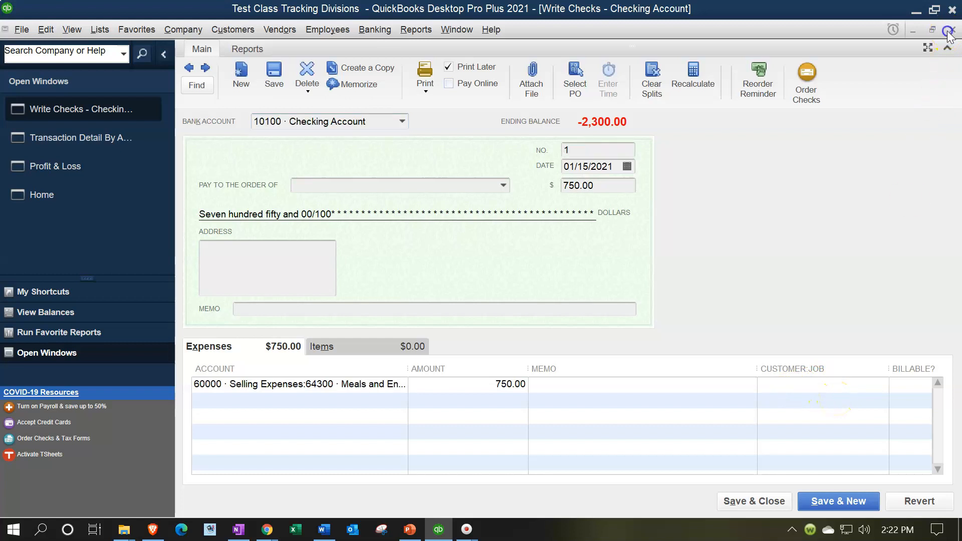
{"action": "left_click", "coordinate": [952, 30]}
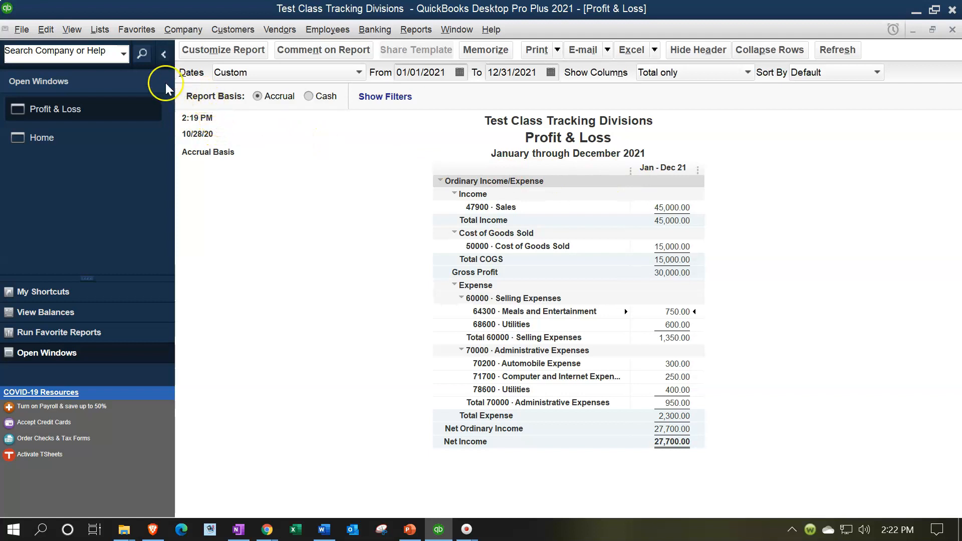
Step: Enable class tracking for transactions in the company accounting preferences, keeping the prompt to assign classes on
{"action": "left_click", "coordinate": [50, 30]}
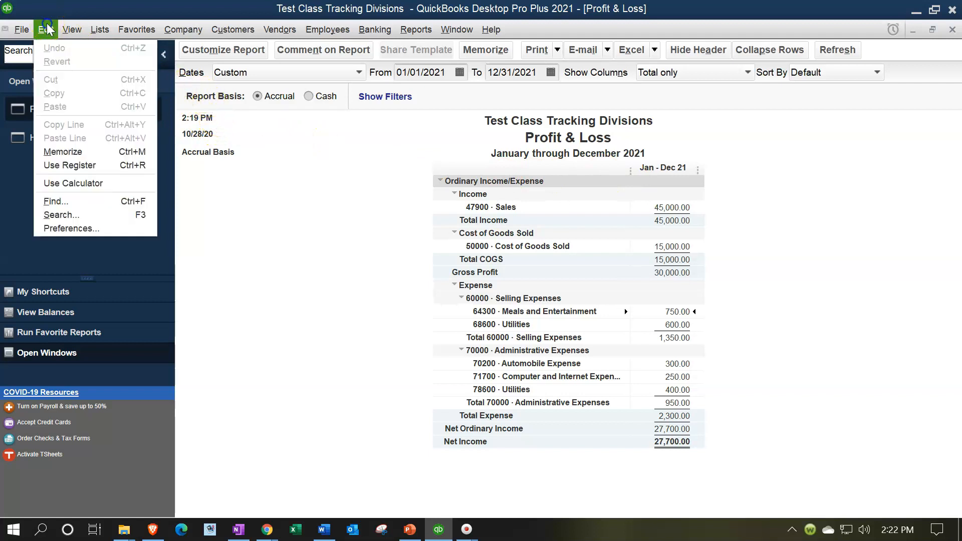
{"action": "left_click", "coordinate": [71, 230]}
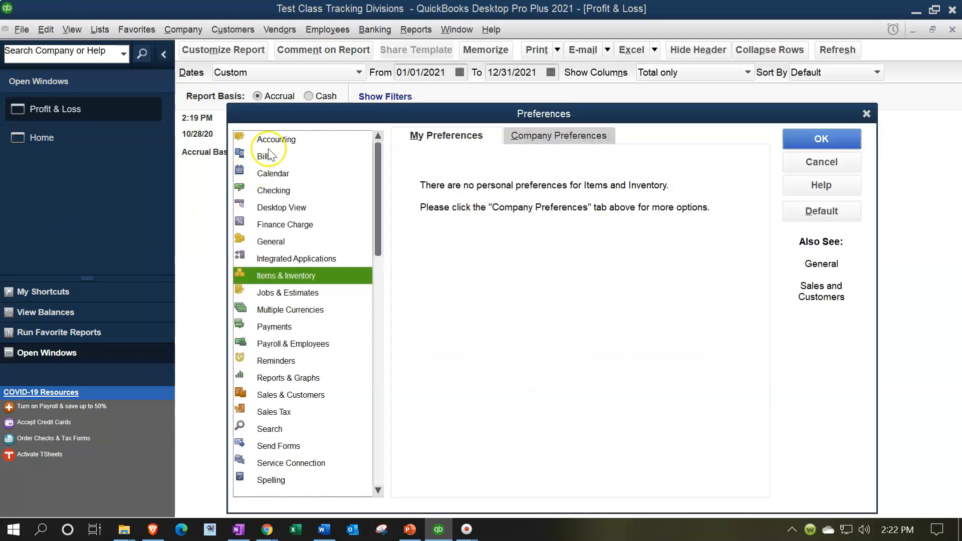
{"action": "left_click", "coordinate": [270, 143]}
{"action": "left_click", "coordinate": [566, 137]}
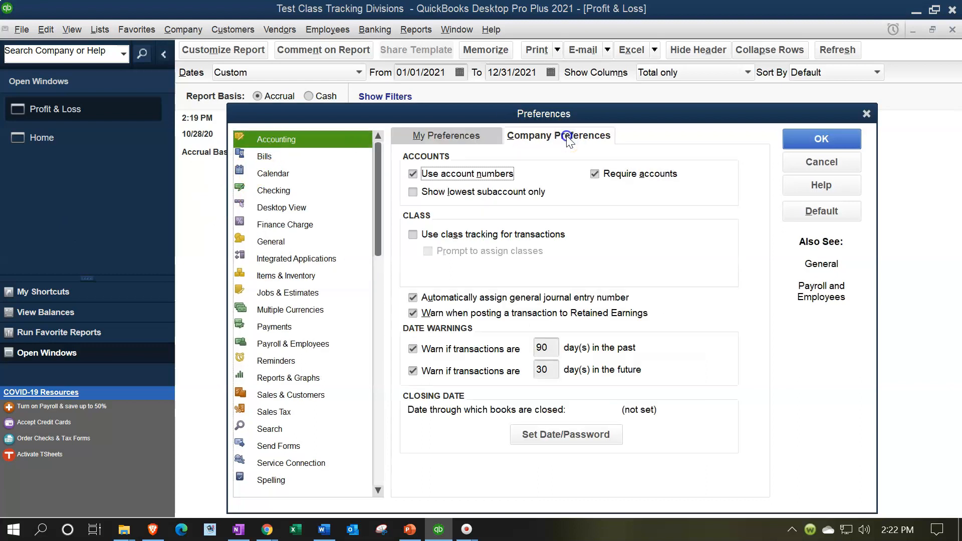
{"action": "left_click", "coordinate": [413, 235]}
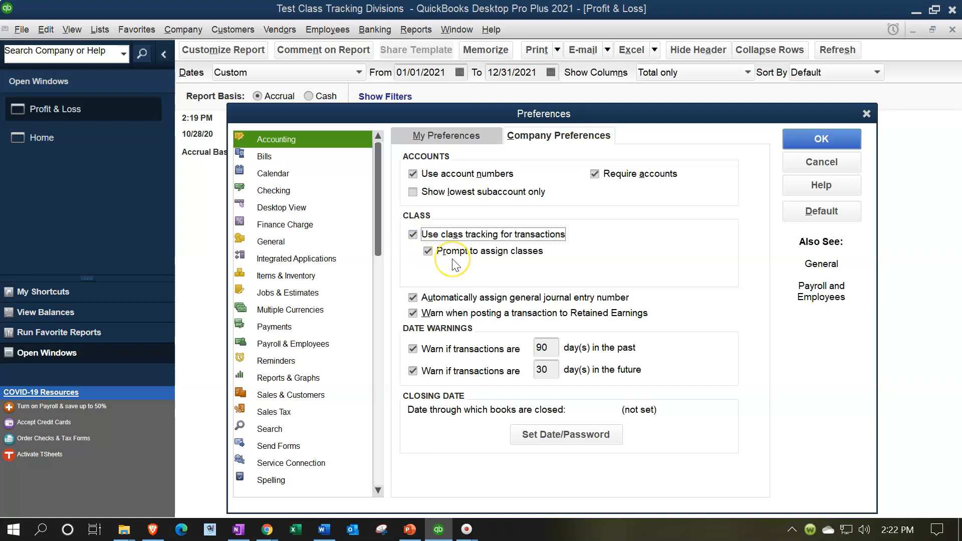
{"action": "left_click", "coordinate": [811, 141]}
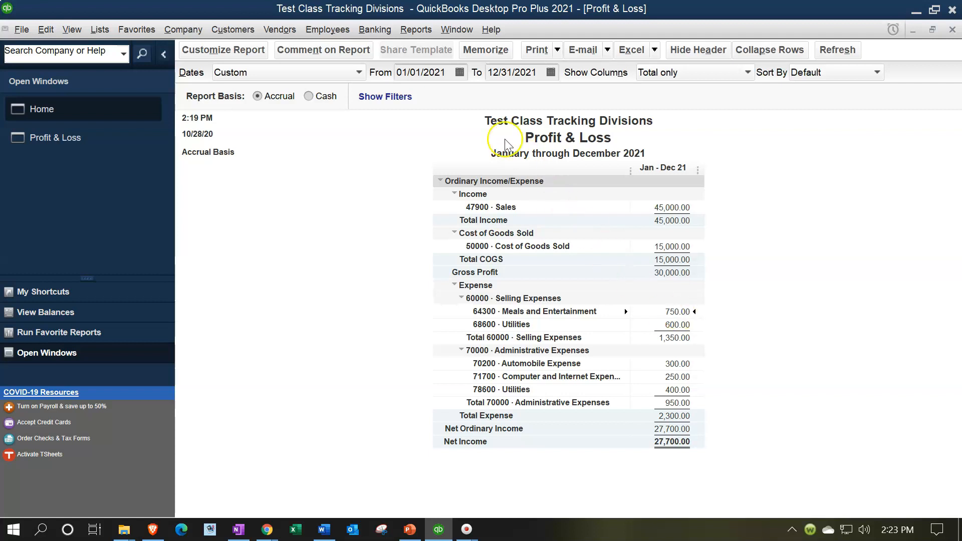
Step: Run the Profit & Loss by Class report for 01/01/2021 through 12/31/2021
{"action": "left_click", "coordinate": [415, 31]}
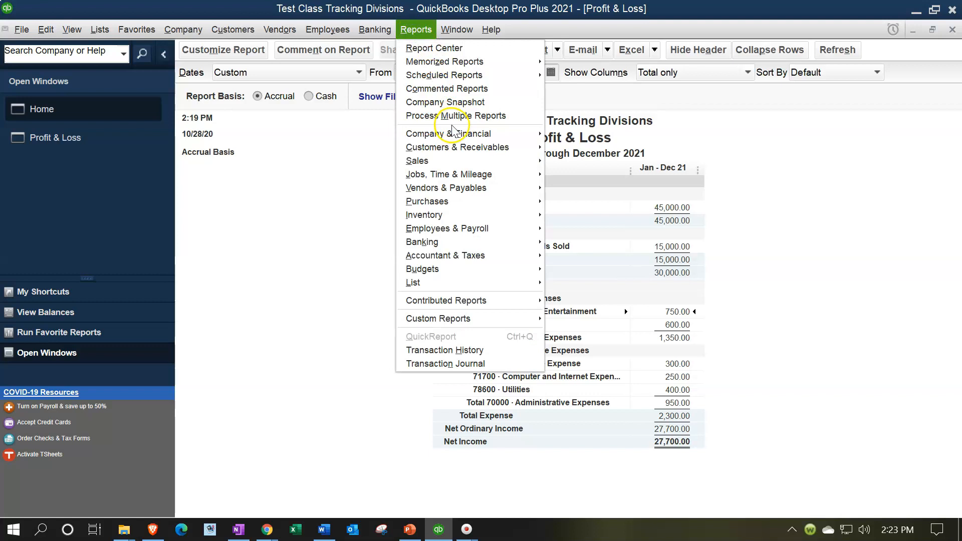
{"action": "left_click", "coordinate": [468, 135]}
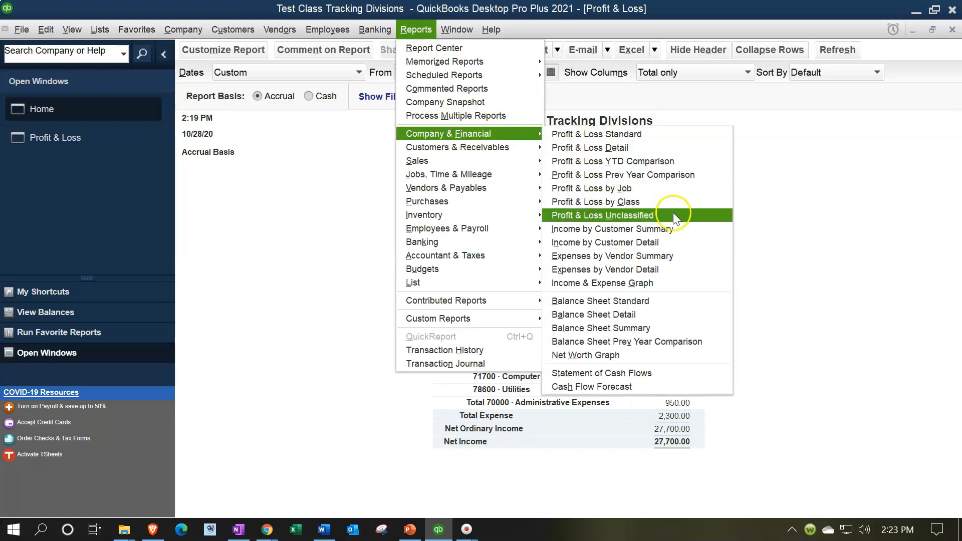
{"action": "left_click", "coordinate": [661, 202]}
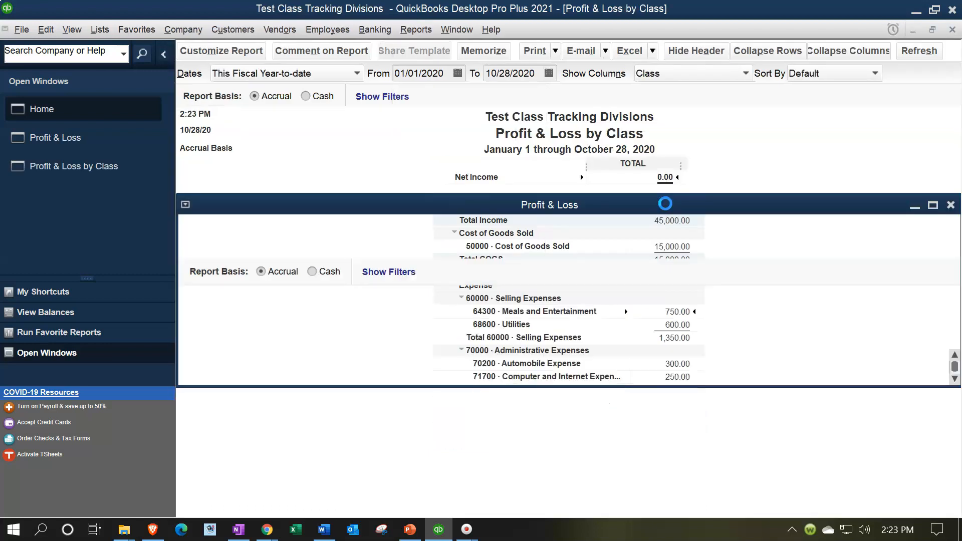
{"action": "key", "text": "Tab"}
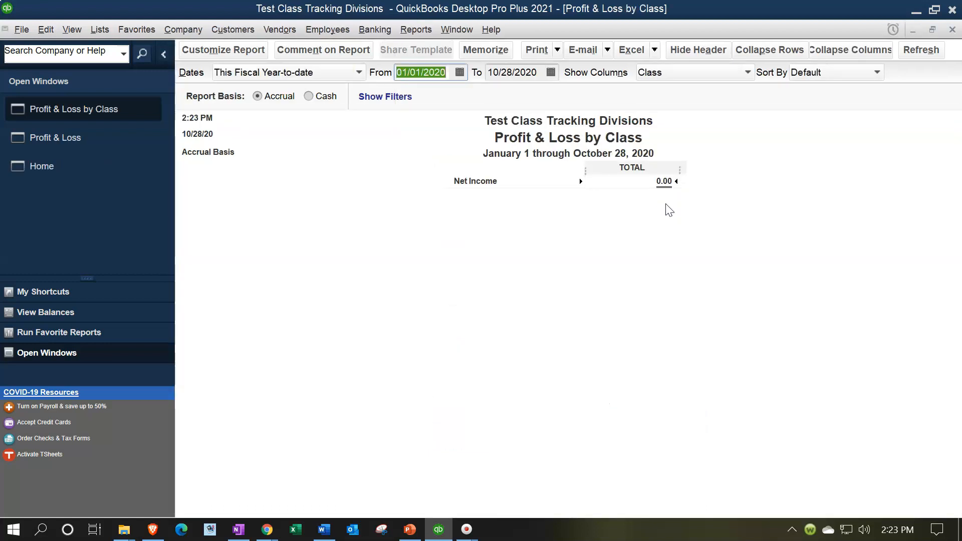
{"action": "type", "text": "01012021"}
{"action": "key", "text": "Tab"}
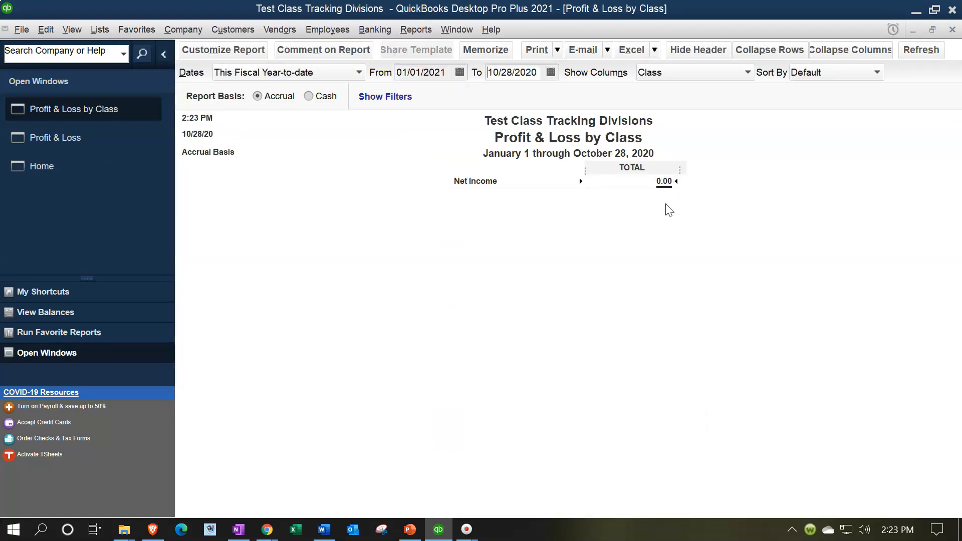
{"action": "type", "text": "12/31/2021"}
{"action": "key", "text": "Tab"}
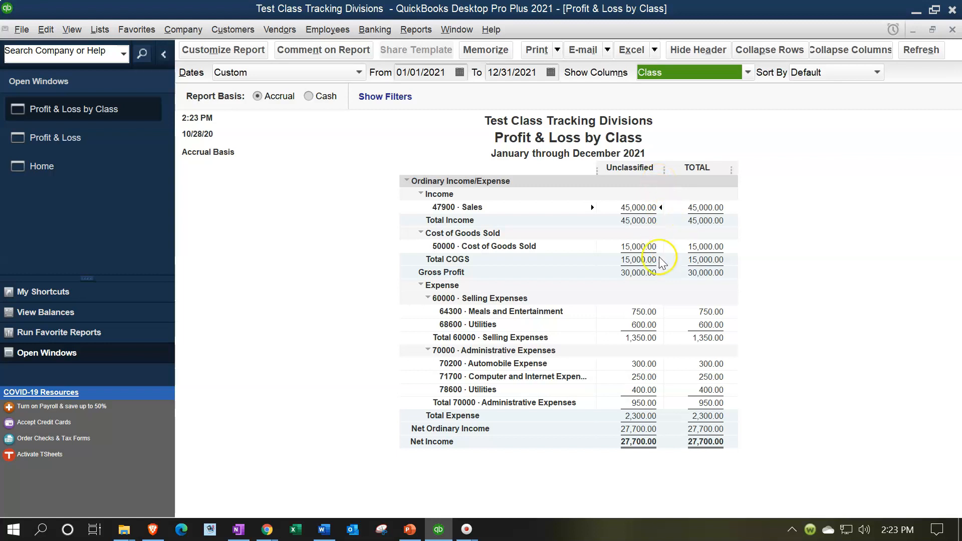
Step: Open the check behind the unclassified Meals and Entertainment amount and widen the Class column in its expense lines
{"action": "left_click", "coordinate": [634, 212]}
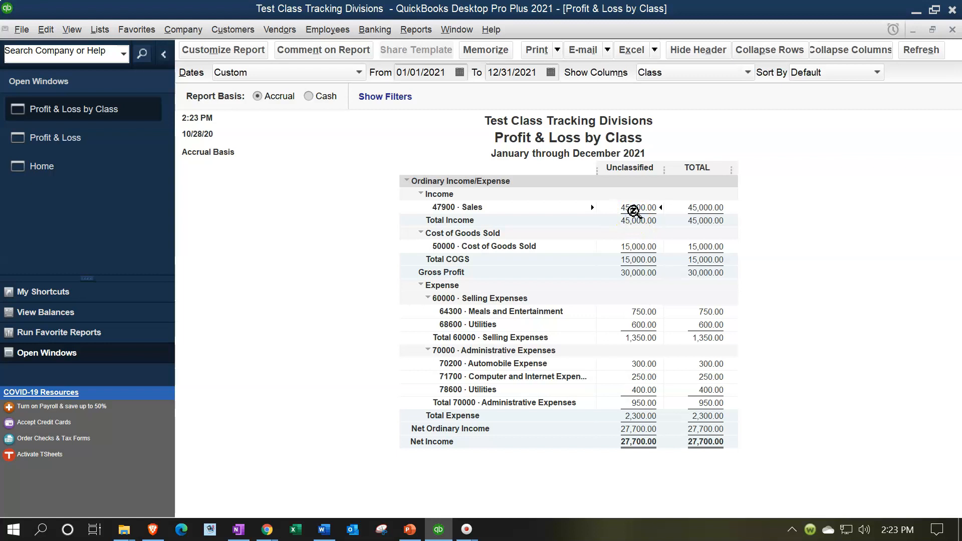
{"action": "double_click", "coordinate": [645, 311]}
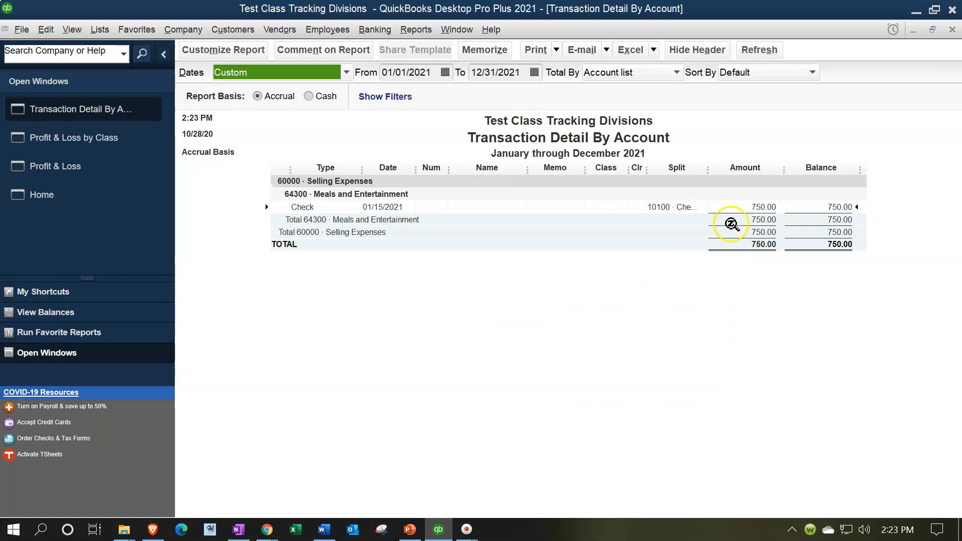
{"action": "double_click", "coordinate": [760, 207]}
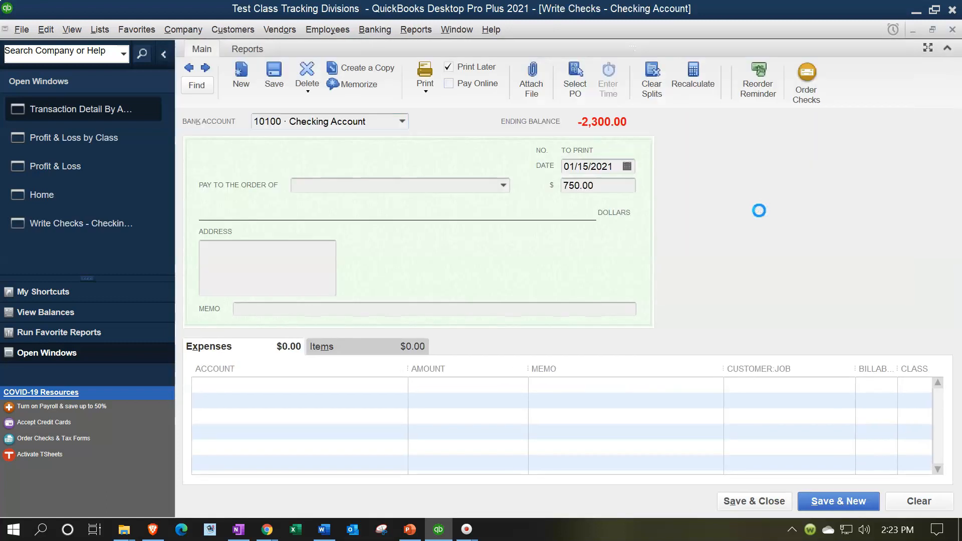
{"action": "left_click_drag", "start_coordinate": [896, 376], "coordinate": [862, 376]}
{"action": "left_click_drag", "start_coordinate": [854, 364], "coordinate": [794, 369]}
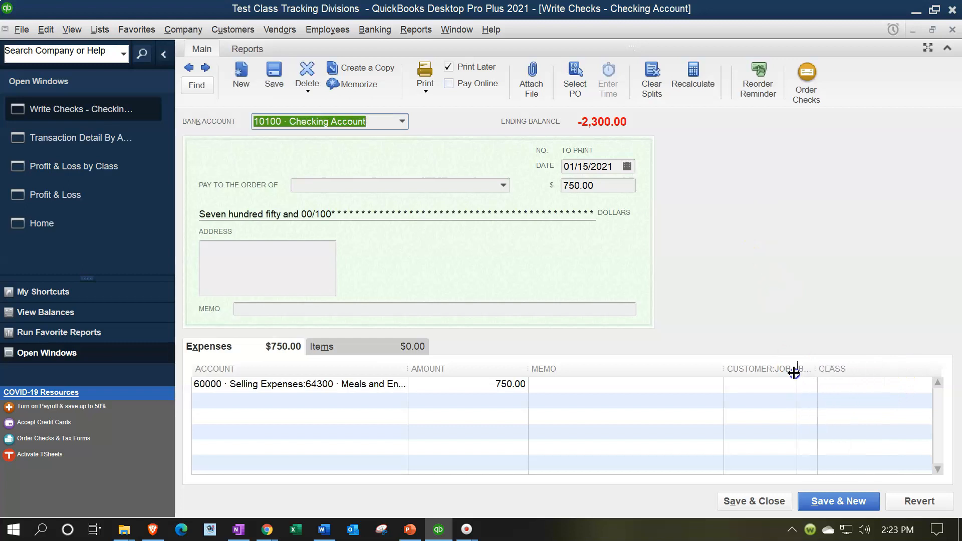
Step: Add a new class named "Selling" and assign it to the check's Meals and Entertainment expense line
{"action": "left_click", "coordinate": [850, 383]}
{"action": "type", "text": "Selling"}
{"action": "key", "text": "Tab"}
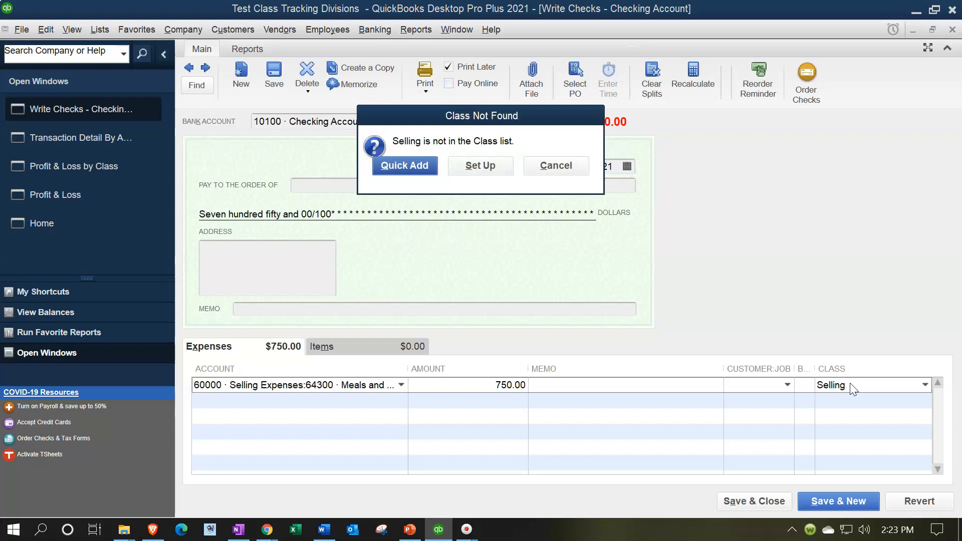
{"action": "key", "text": "Return"}
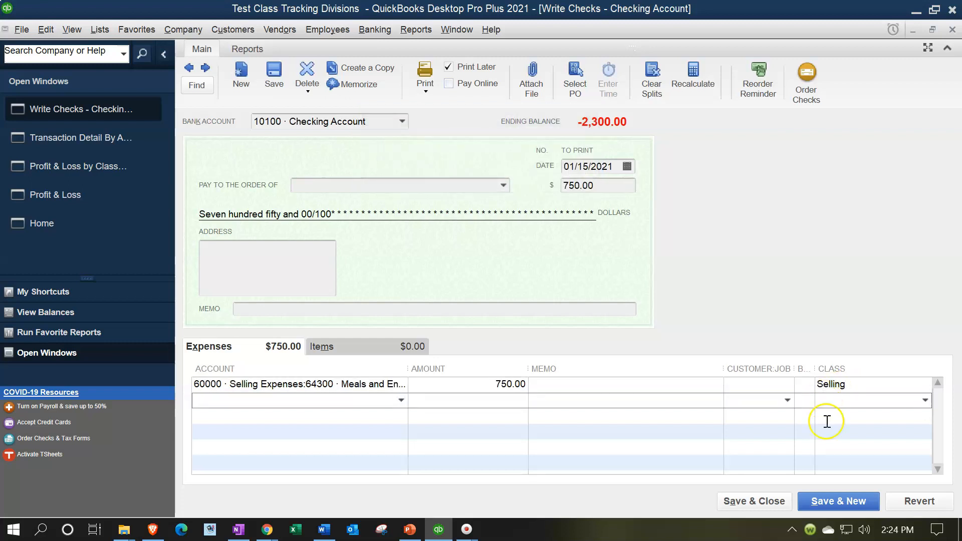
{"action": "left_click", "coordinate": [824, 501]}
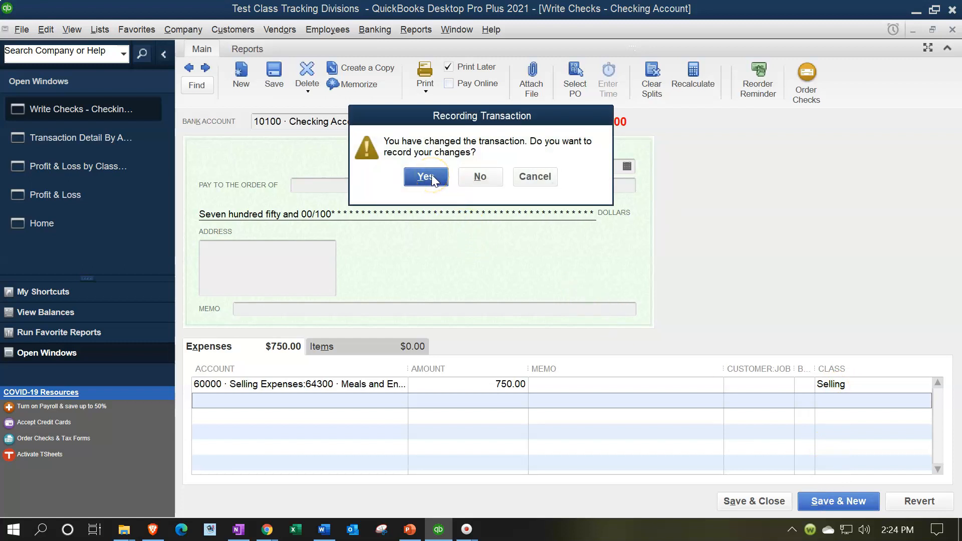
{"action": "left_click", "coordinate": [535, 176]}
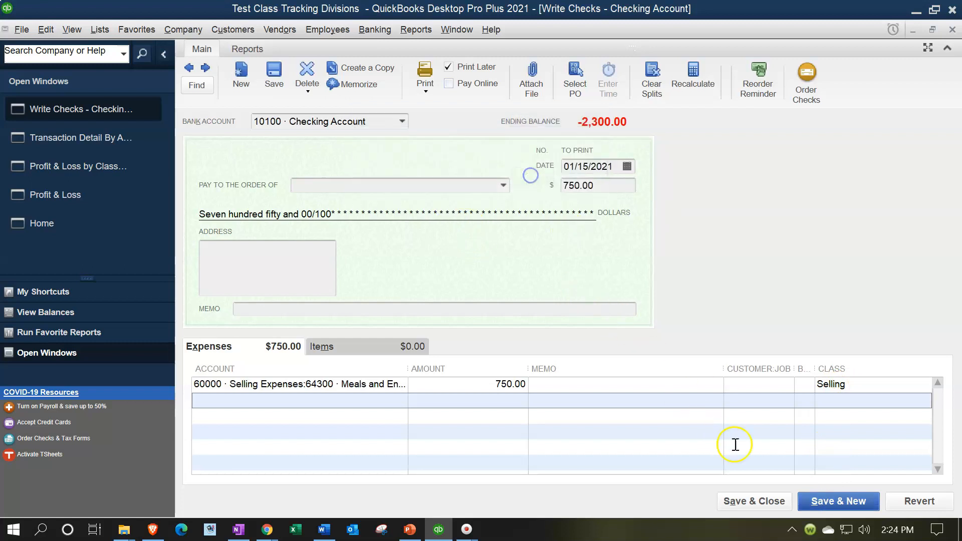
Step: Save the Meals and Entertainment check despite its future date and close the transaction detail to return to the Profit & Loss by Class report
{"action": "left_click", "coordinate": [754, 502]}
{"action": "left_click", "coordinate": [425, 179]}
{"action": "left_click", "coordinate": [453, 210]}
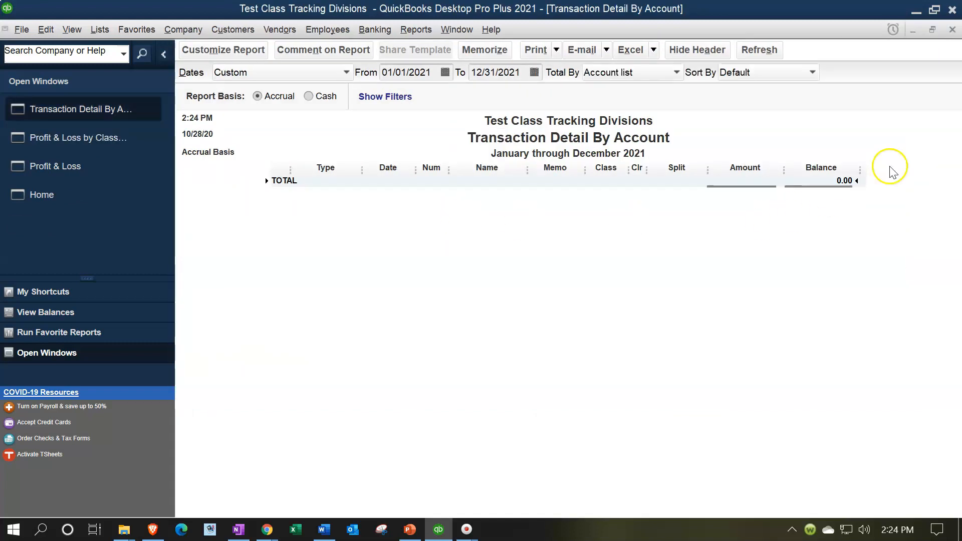
{"action": "left_click", "coordinate": [952, 30]}
{"action": "left_click", "coordinate": [320, 211]}
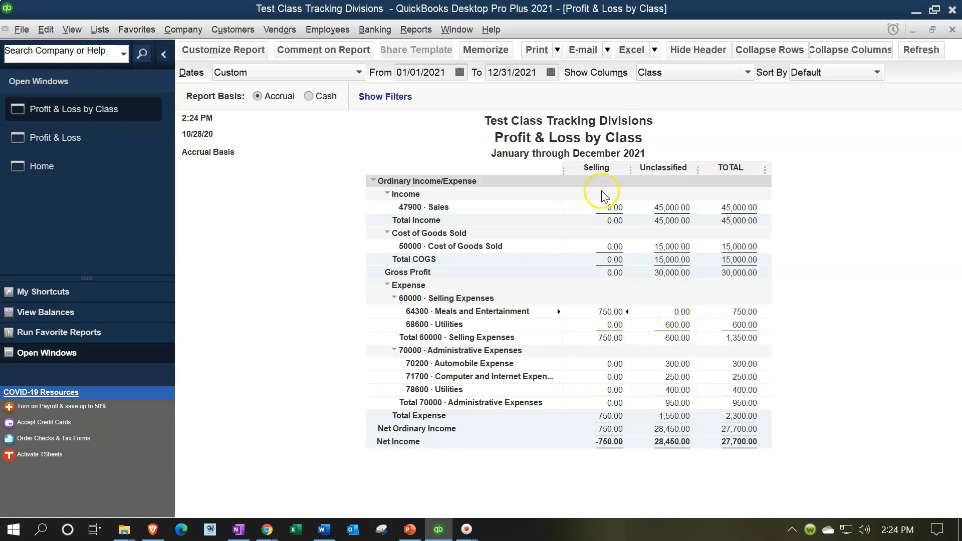
Step: Open the Utility Company check behind the unclassified selling Utilities amount and assign the Selling class to its Selling Expenses line
{"action": "double_click", "coordinate": [670, 325]}
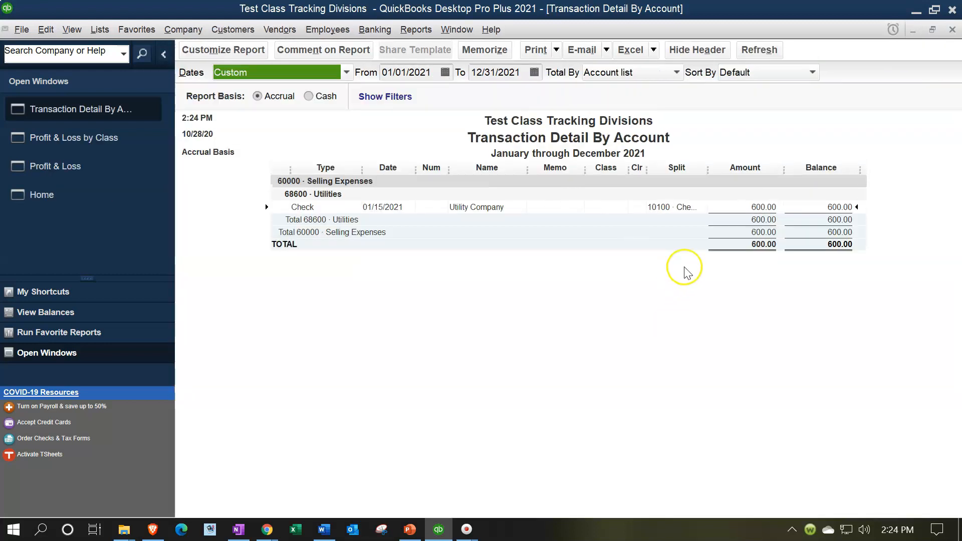
{"action": "double_click", "coordinate": [755, 207]}
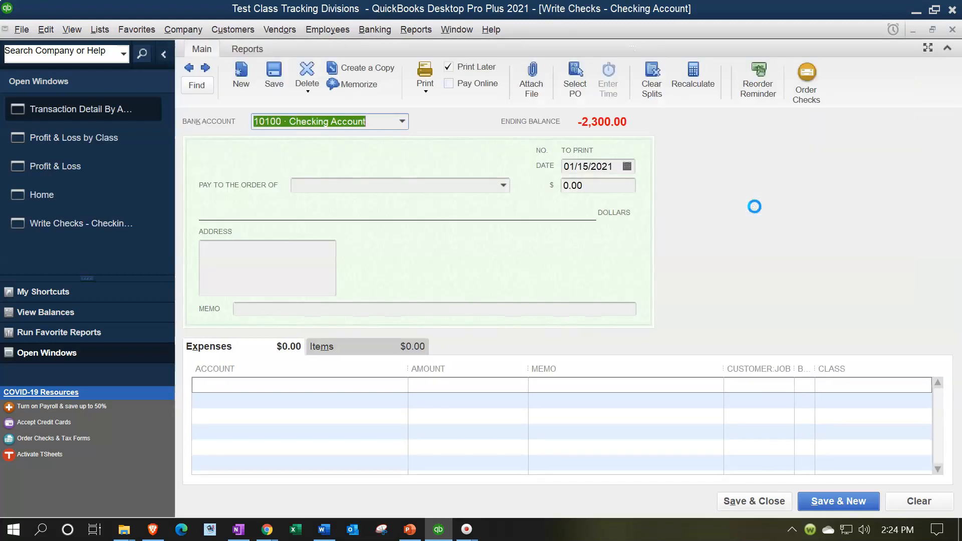
{"action": "left_click", "coordinate": [844, 385]}
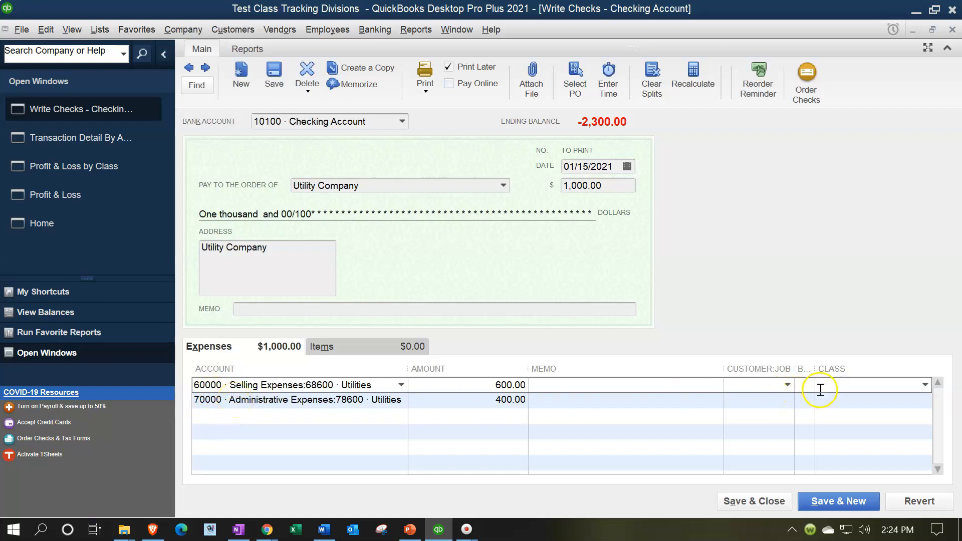
{"action": "type", "text": "Selling"}
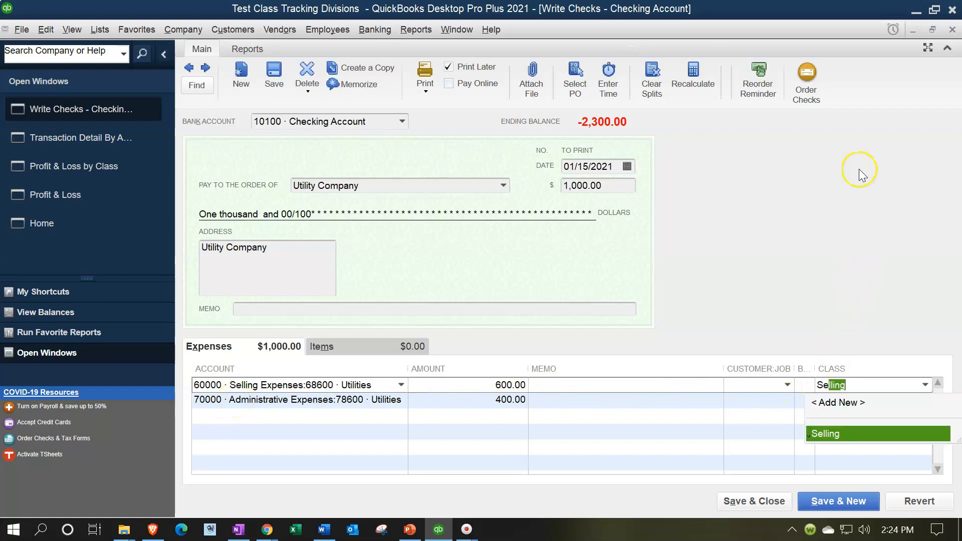
{"action": "key", "text": "Tab"}
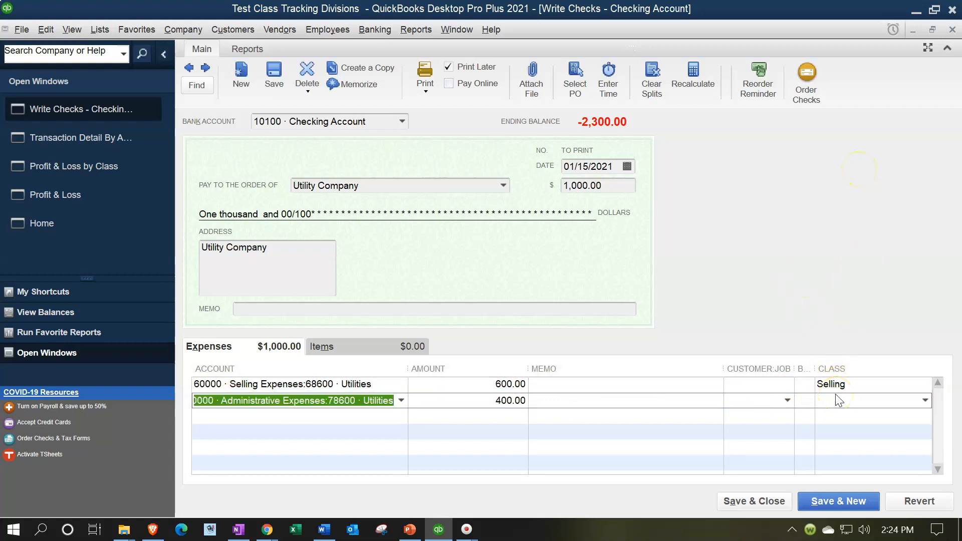
Step: Save the Utility Company check with its administrative line still unclassified and return to the Profit & Loss by Class report
{"action": "left_click", "coordinate": [772, 503]}
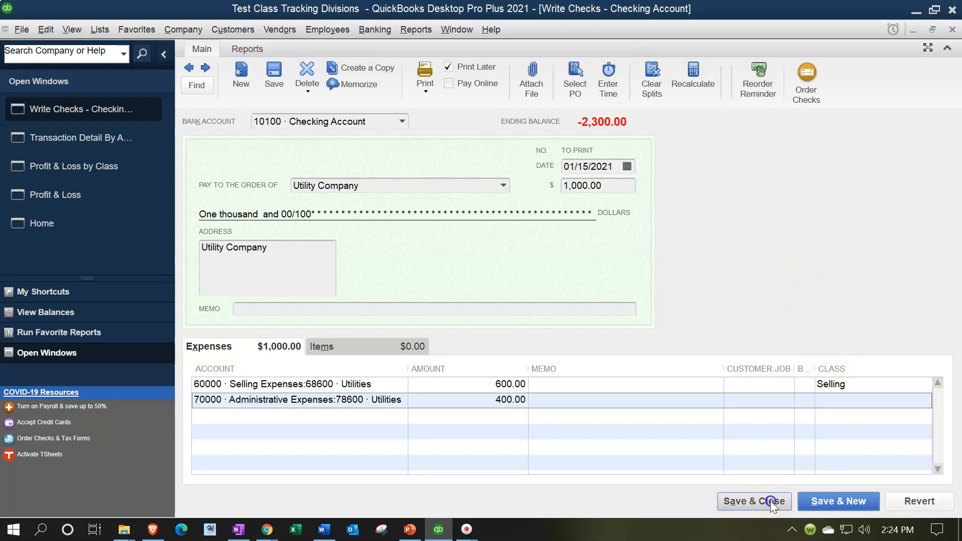
{"action": "left_click", "coordinate": [424, 179]}
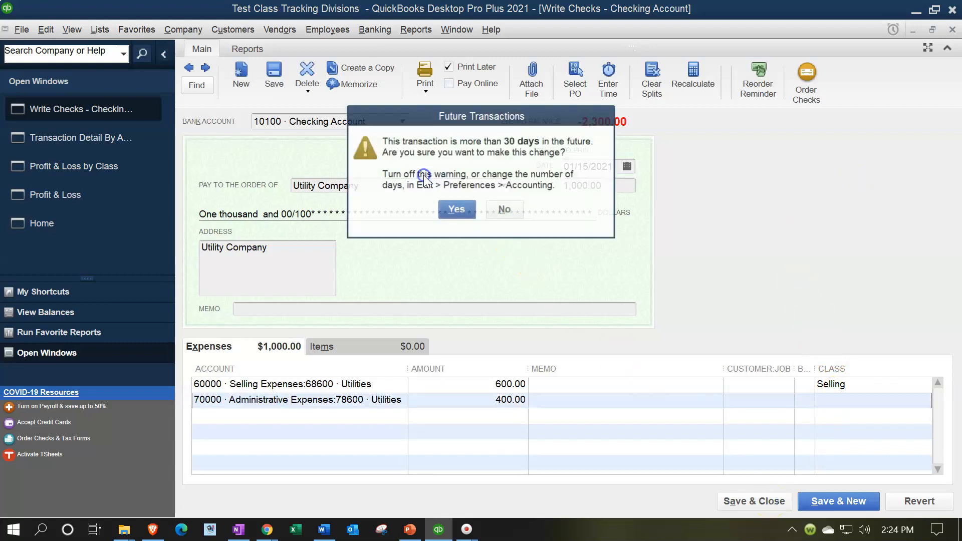
{"action": "left_click", "coordinate": [453, 211]}
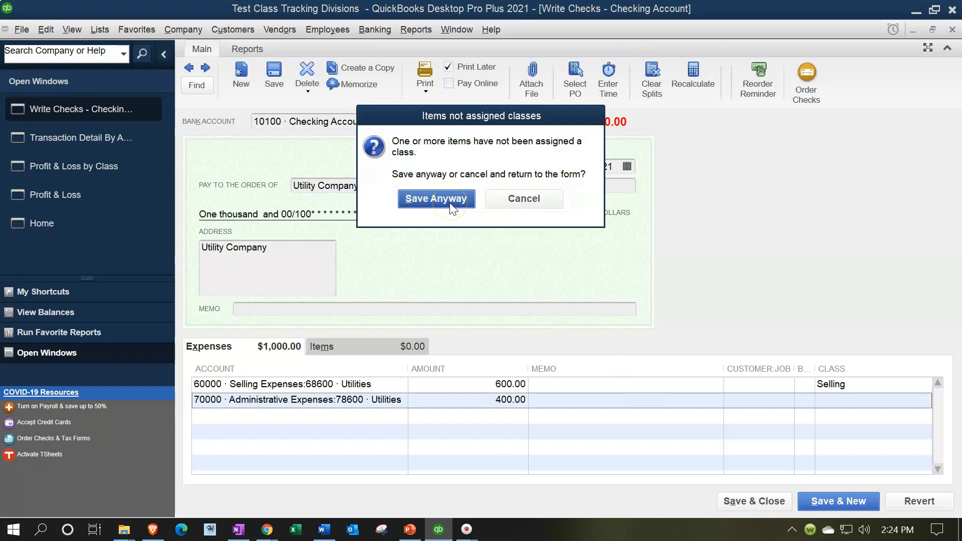
{"action": "left_click", "coordinate": [451, 205]}
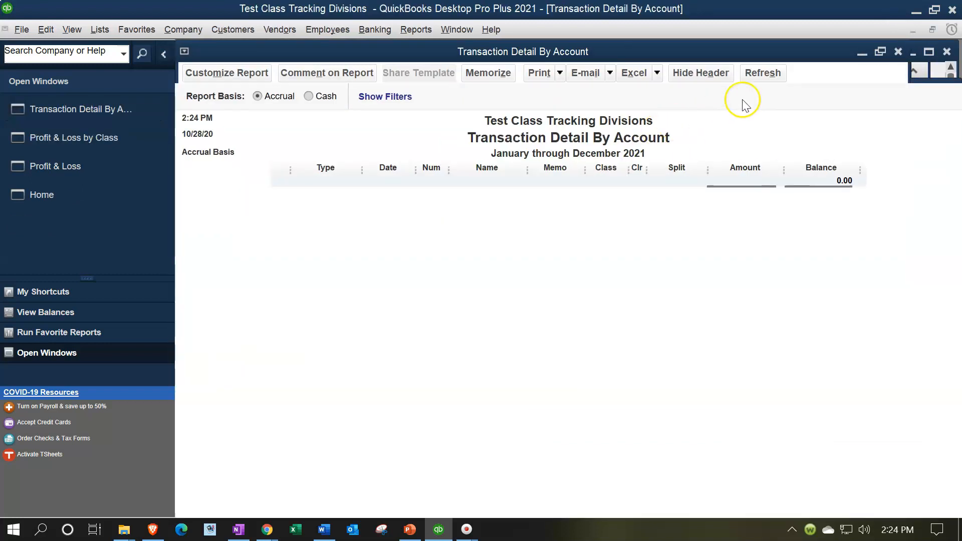
{"action": "left_click", "coordinate": [952, 29]}
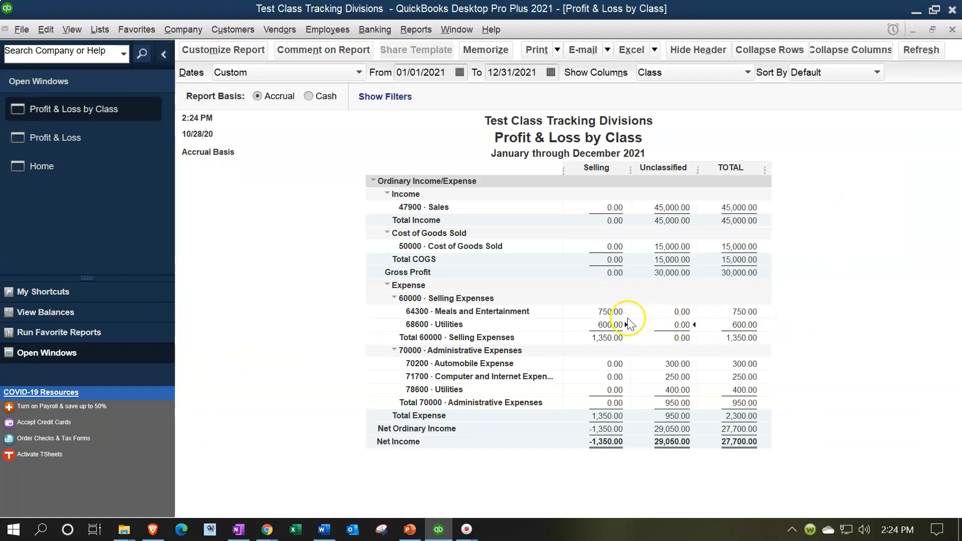
Step: Open the check behind the unclassified Automobile Expense amount and assign its expense line to a new class named "Admin"
{"action": "double_click", "coordinate": [670, 363]}
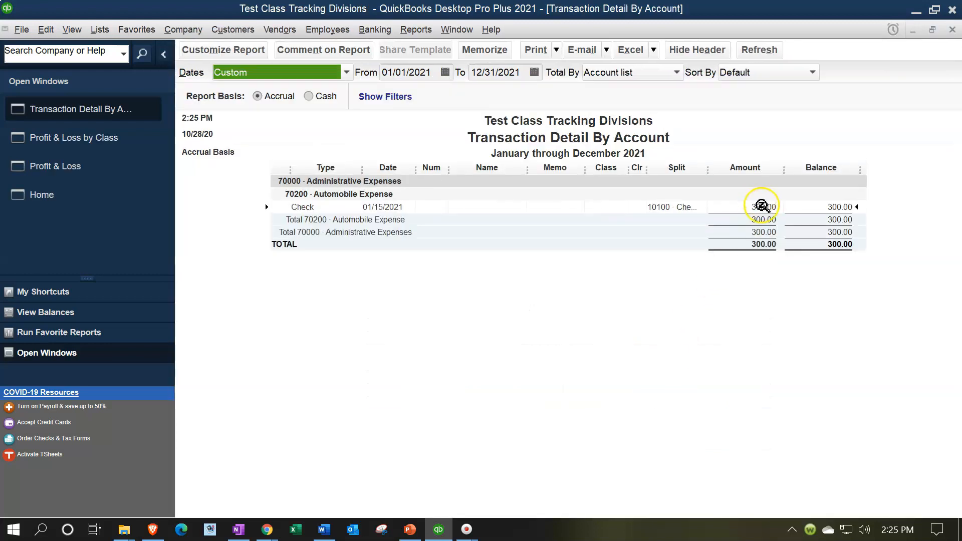
{"action": "double_click", "coordinate": [761, 205]}
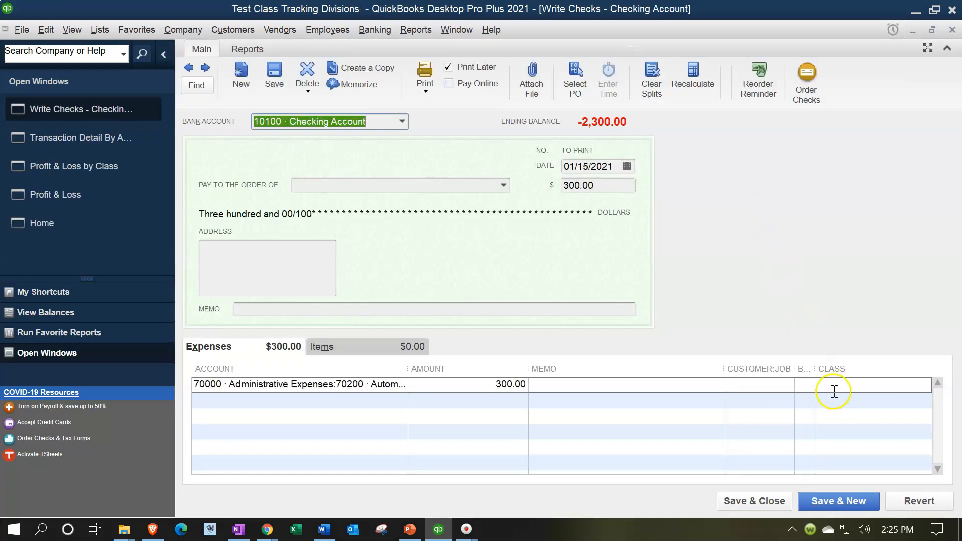
{"action": "left_click", "coordinate": [833, 391]}
{"action": "type", "text": "Admin"}
{"action": "key", "text": "Tab"}
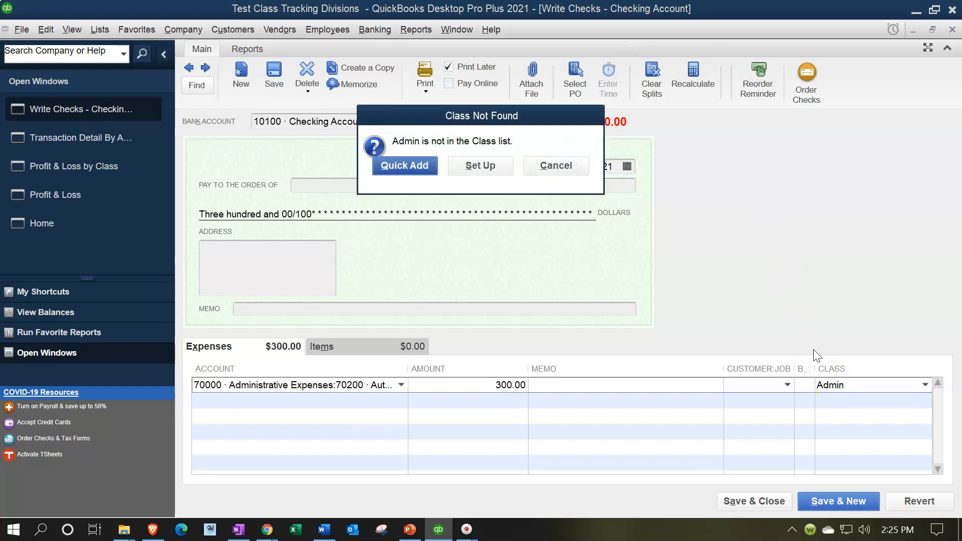
{"action": "left_click", "coordinate": [410, 167]}
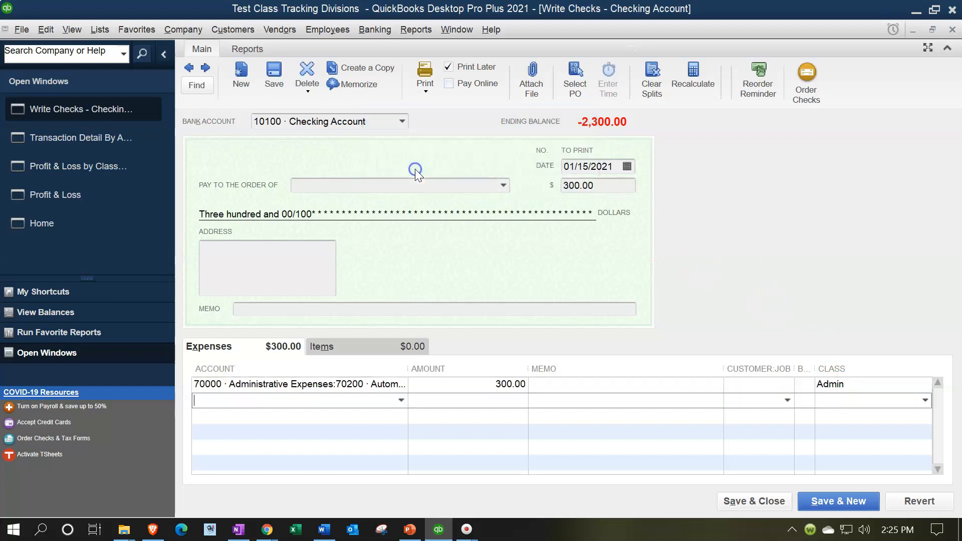
Step: Record the Automobile Expense check's changes and close the transaction detail to return to the Profit & Loss by Class report
{"action": "left_click", "coordinate": [754, 500]}
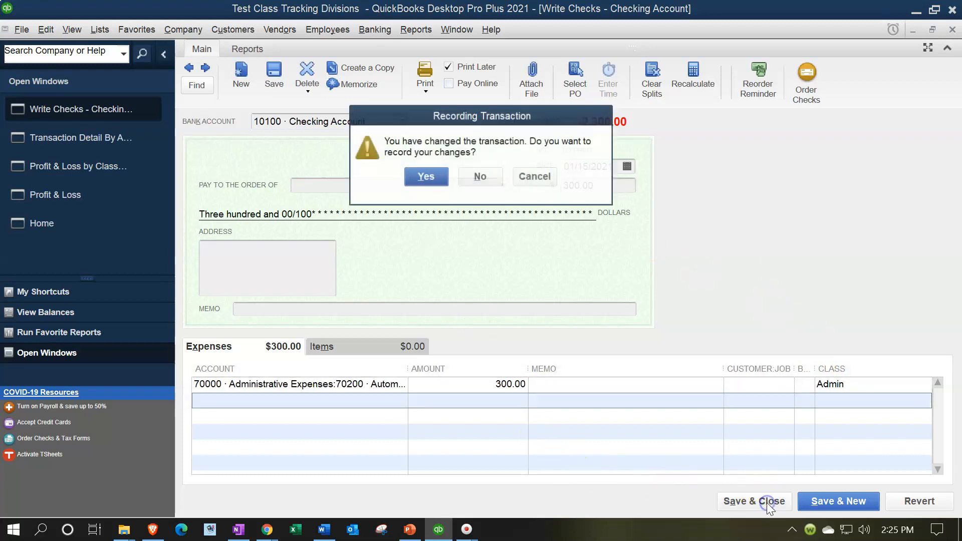
{"action": "left_click", "coordinate": [424, 176]}
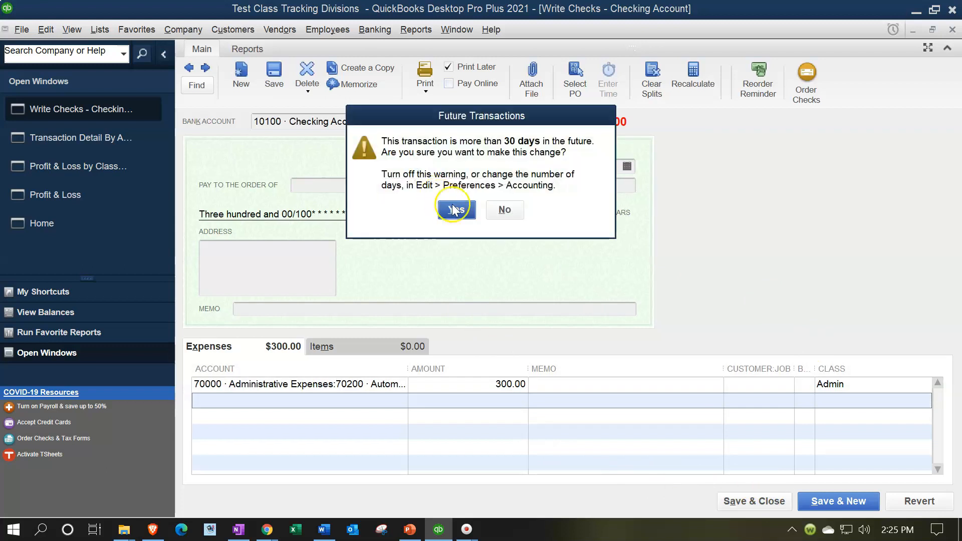
{"action": "left_click", "coordinate": [454, 209]}
{"action": "left_click", "coordinate": [952, 30]}
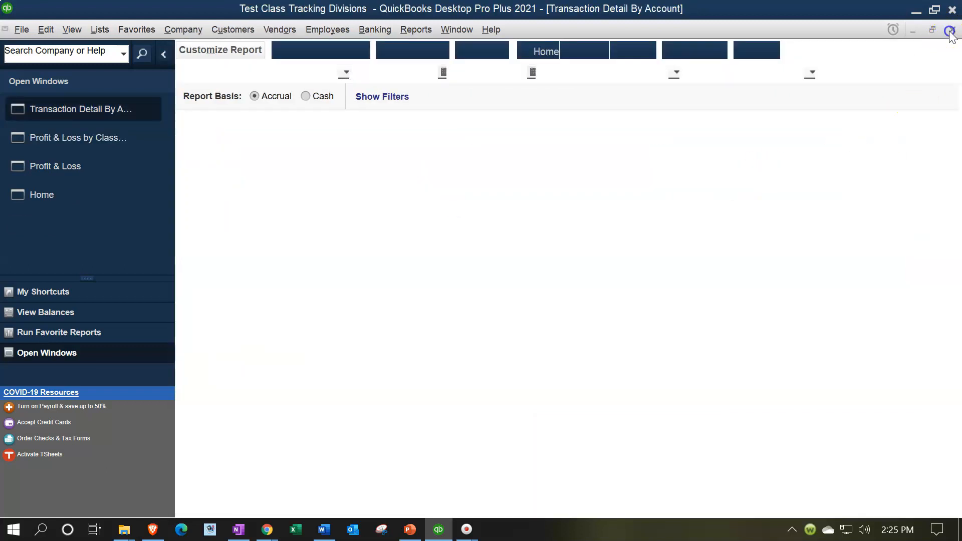
{"action": "left_click", "coordinate": [317, 200]}
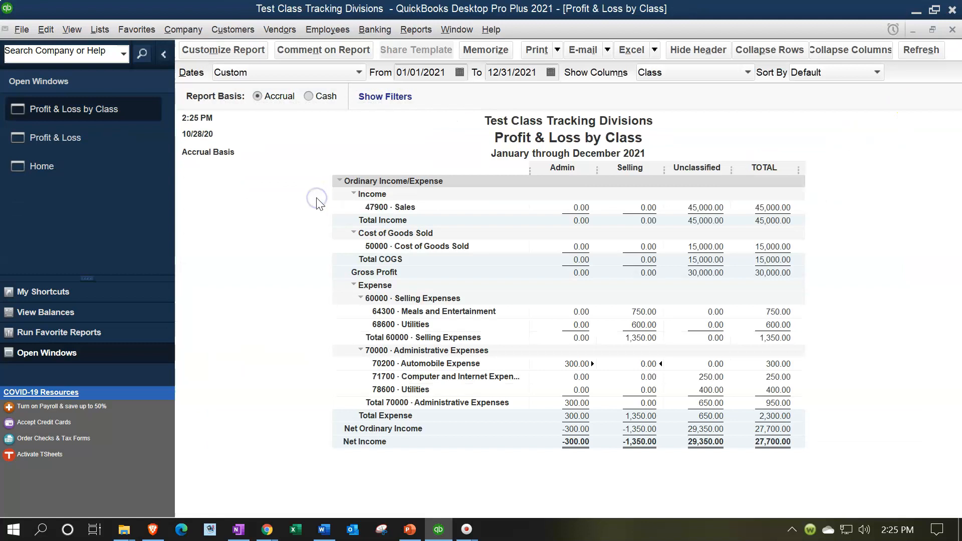
Step: Open the check behind the unclassified Computer and Internet Expenses amount and assign the Admin class to its expense line
{"action": "double_click", "coordinate": [711, 377]}
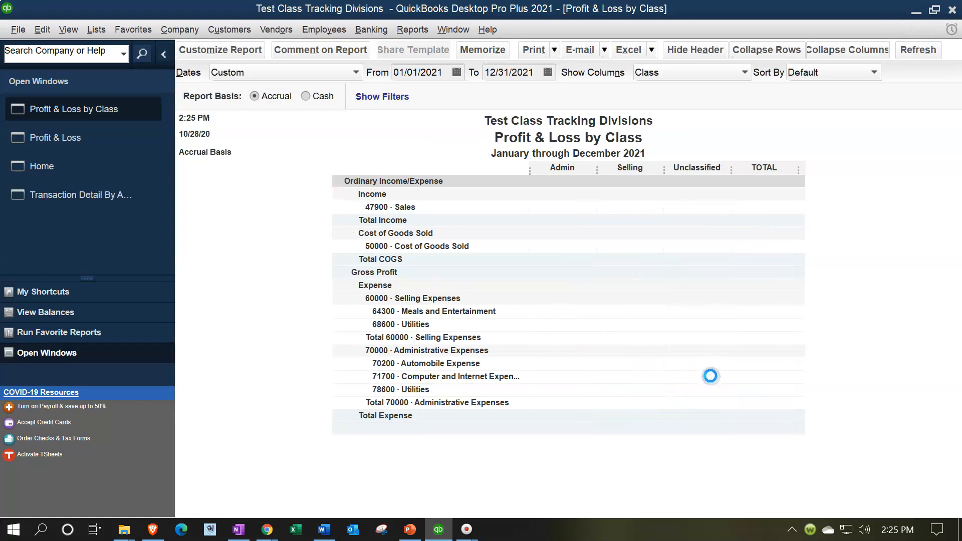
{"action": "double_click", "coordinate": [757, 207]}
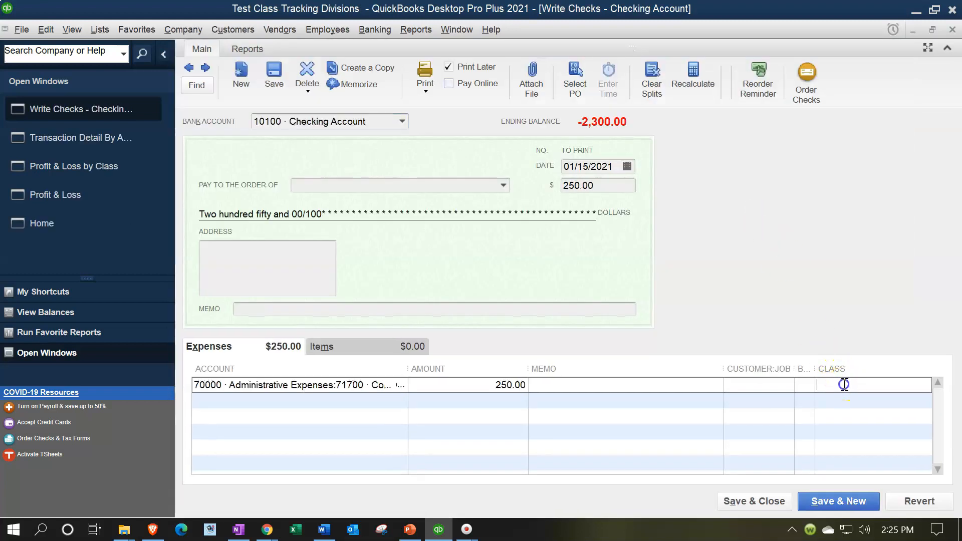
{"action": "left_click", "coordinate": [845, 384]}
{"action": "type", "text": "Admin"}
{"action": "key", "text": "Tab"}
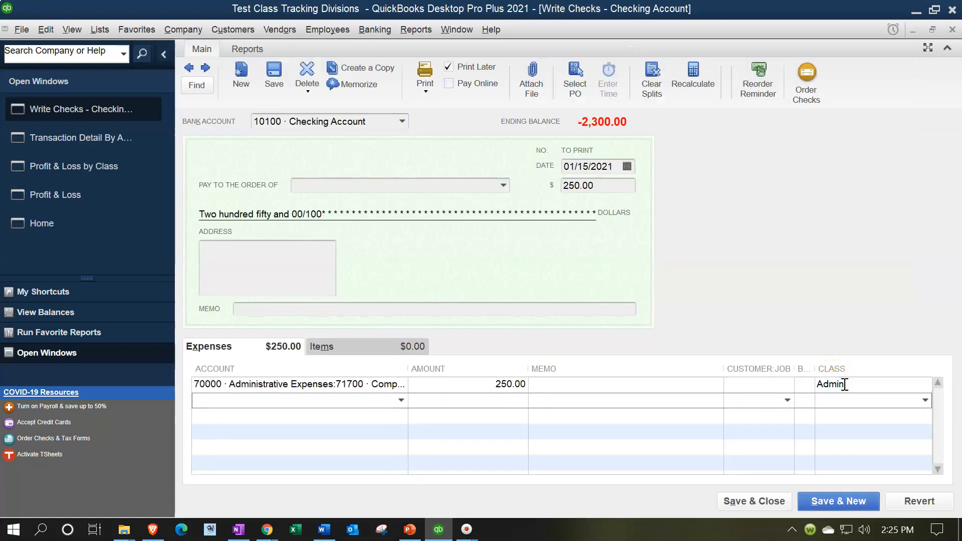
Step: Record the Computer and Internet Expenses check's changes and return to the Profit & Loss by Class report
{"action": "left_click", "coordinate": [744, 500]}
{"action": "left_click", "coordinate": [425, 178]}
{"action": "left_click", "coordinate": [459, 207]}
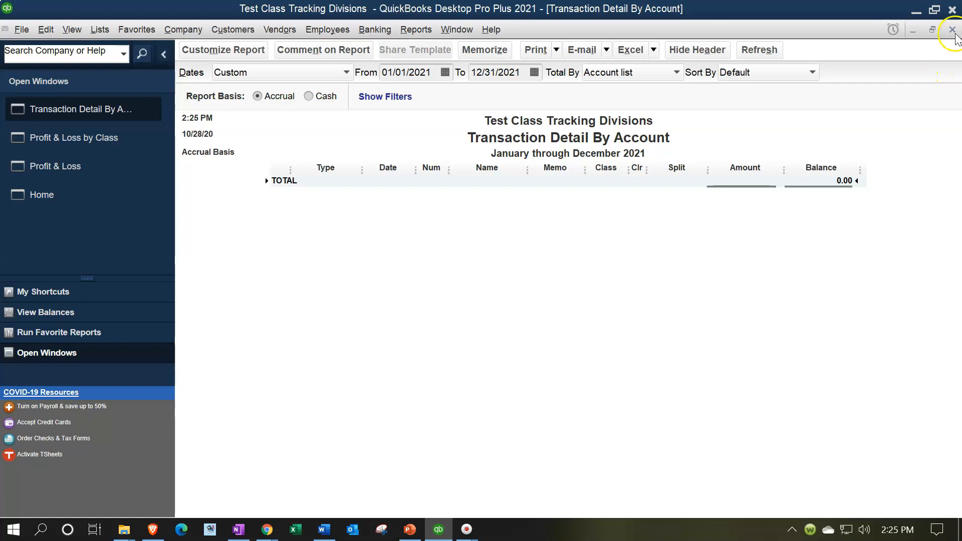
{"action": "left_click", "coordinate": [952, 29]}
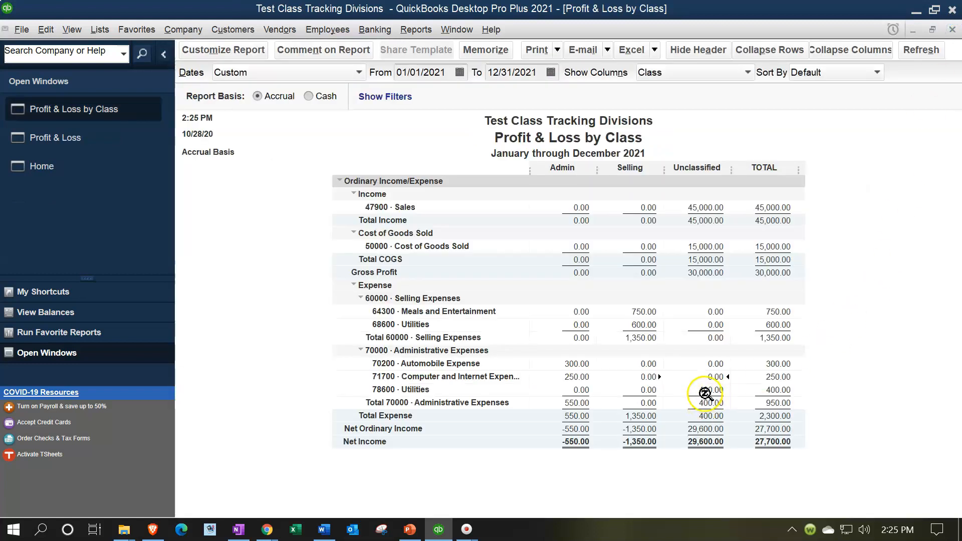
Step: Open the Utility Company check behind the unclassified administrative Utilities amount and assign the Admin class to its Administrative Expenses line
{"action": "double_click", "coordinate": [705, 391]}
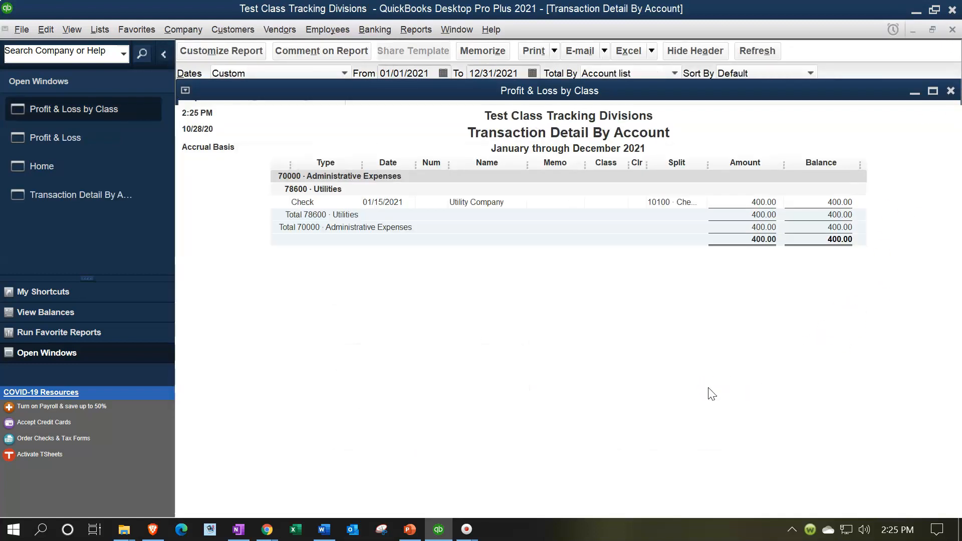
{"action": "double_click", "coordinate": [761, 207]}
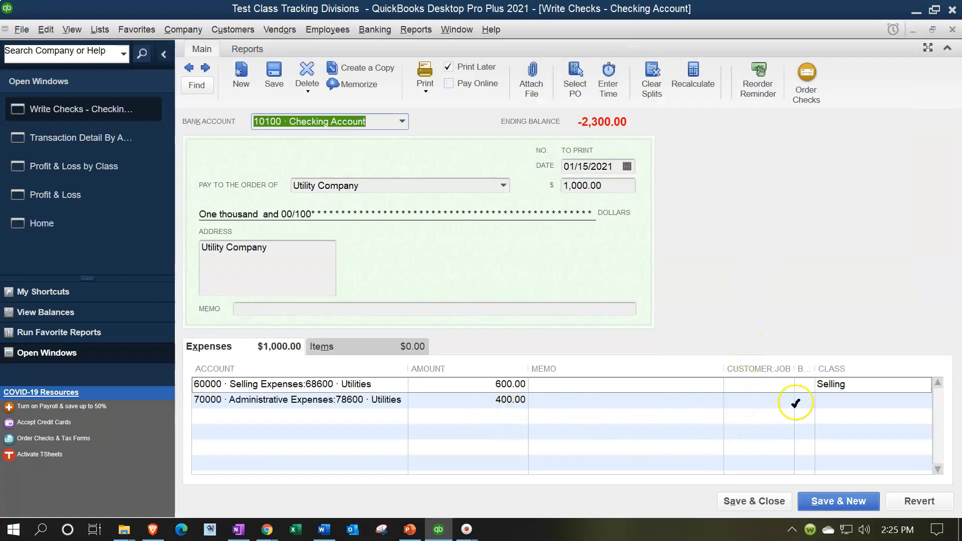
{"action": "left_click", "coordinate": [828, 399]}
{"action": "type", "text": "Ad"}
{"action": "key", "text": "Tab"}
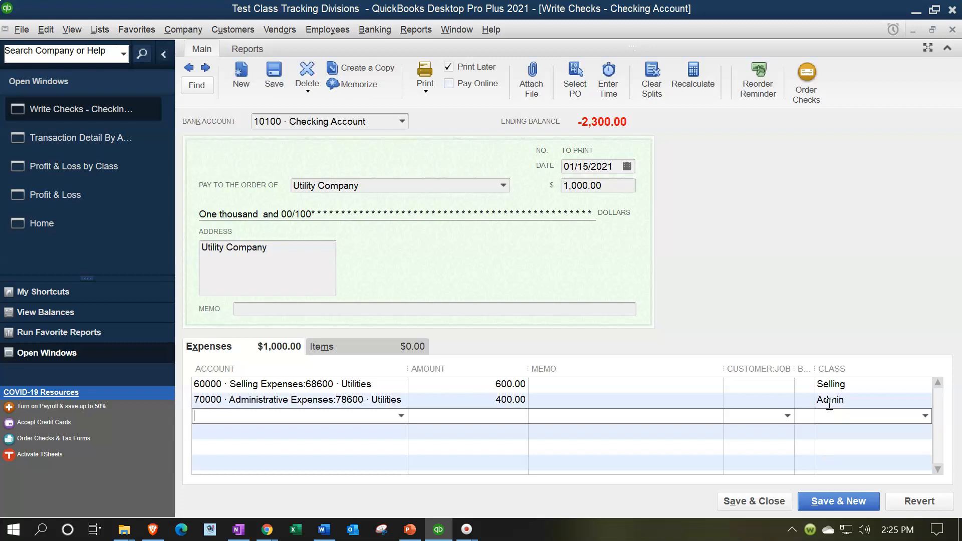
Step: Record the class change on the Utility Company check and return to the Profit & Loss by Class report
{"action": "left_click", "coordinate": [766, 502]}
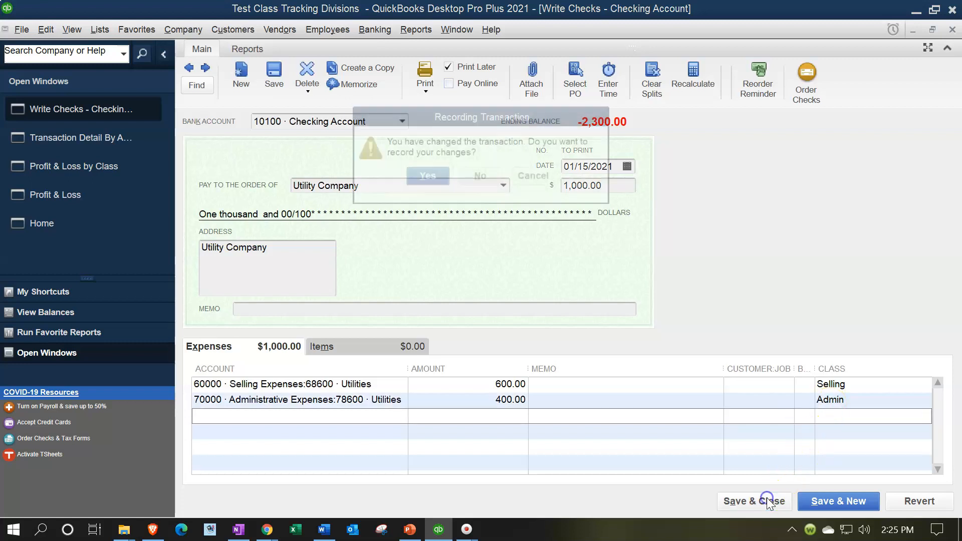
{"action": "left_click", "coordinate": [437, 177]}
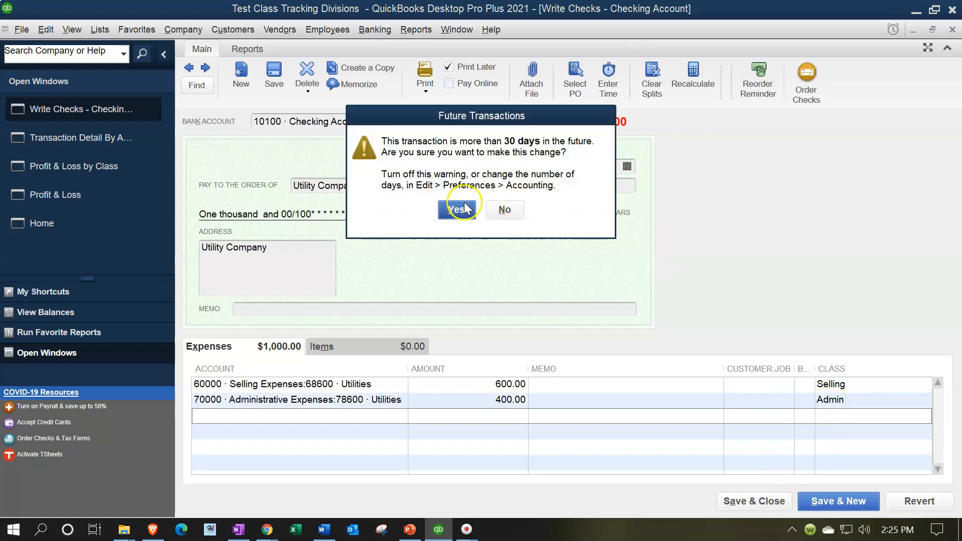
{"action": "left_click", "coordinate": [458, 209]}
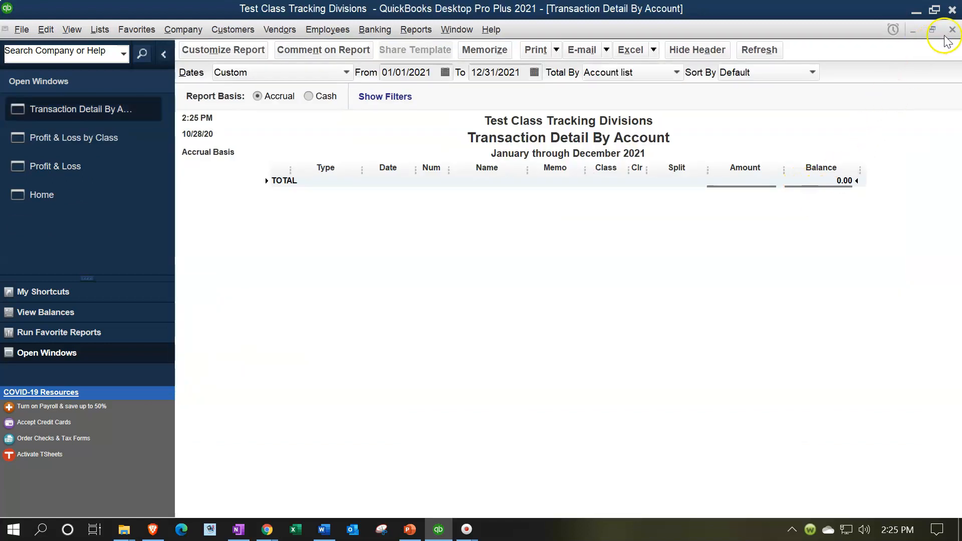
{"action": "left_click", "coordinate": [952, 30]}
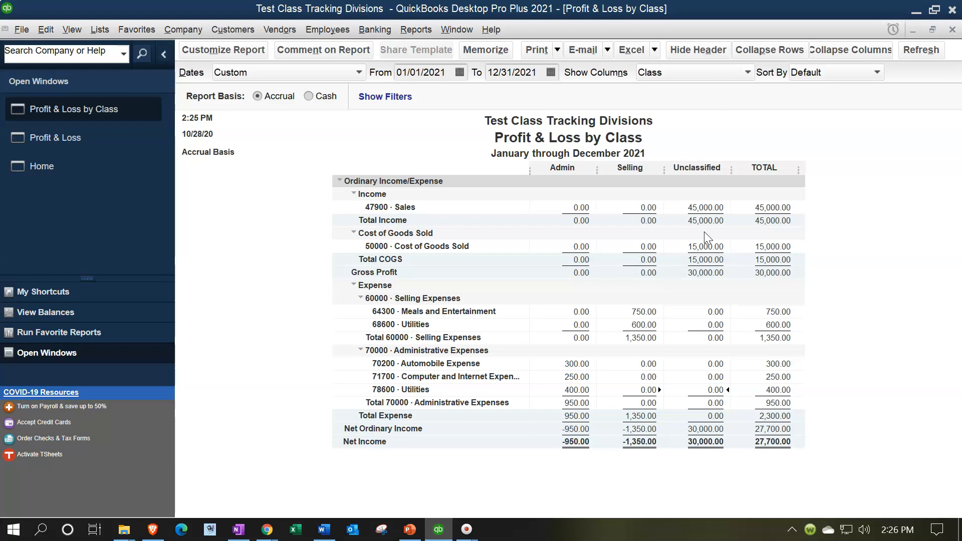
Step: Open the check behind the Admin-class Automobile Expense amount and set its expense line's account to 60200 Automobile Expense under Selling Expenses
{"action": "left_click", "coordinate": [657, 322]}
{"action": "left_click", "coordinate": [568, 365]}
{"action": "double_click", "coordinate": [577, 364]}
{"action": "double_click", "coordinate": [763, 207]}
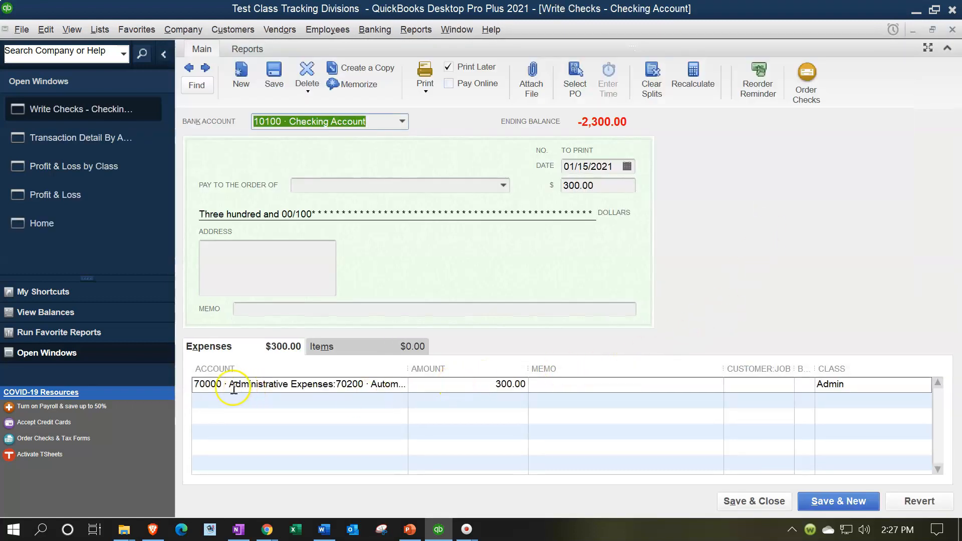
{"action": "left_click", "coordinate": [197, 384]}
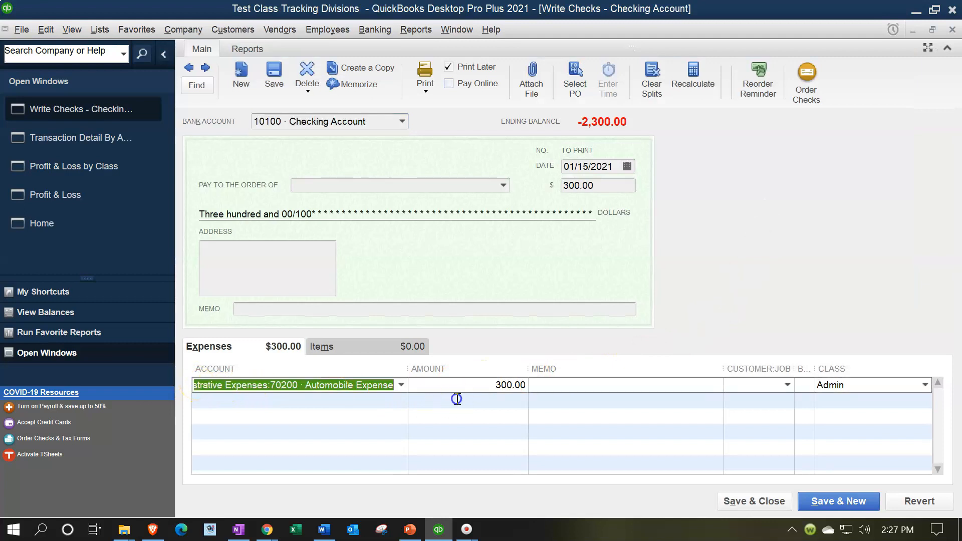
{"action": "type", "text": "aud"}
{"action": "key", "text": "BackSpace"}
{"action": "key", "text": "BackSpace"}
{"action": "key", "text": "BackSpace"}
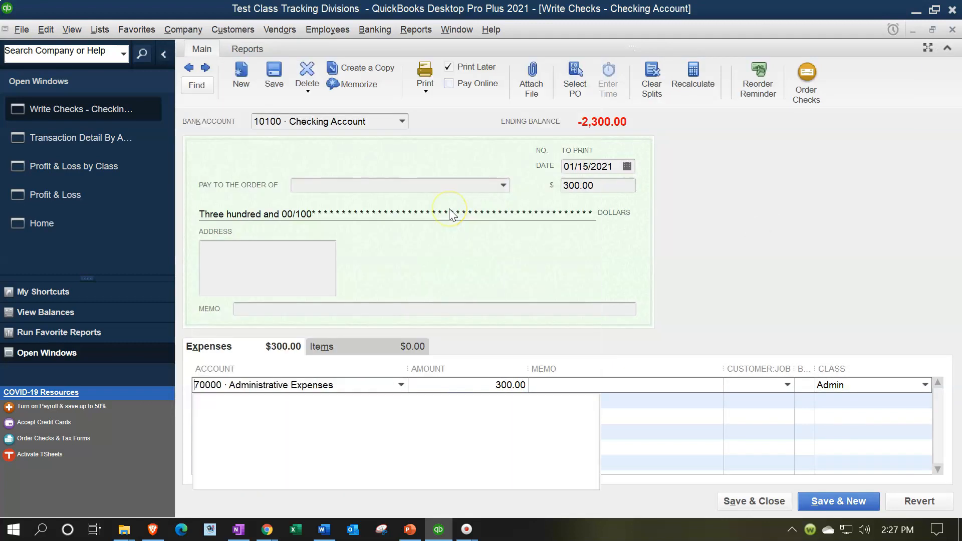
{"action": "type", "text": "au"}
{"action": "key", "text": "Tab"}
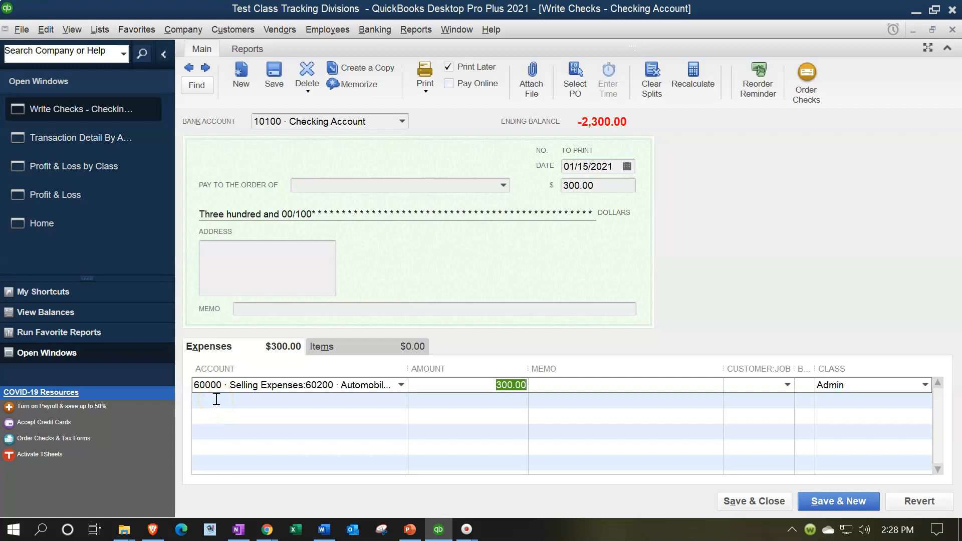
Step: Record the Automobile Expense check's account change and return to the Profit & Loss by Class report
{"action": "left_click", "coordinate": [749, 499]}
{"action": "left_click", "coordinate": [426, 176]}
{"action": "left_click", "coordinate": [456, 209]}
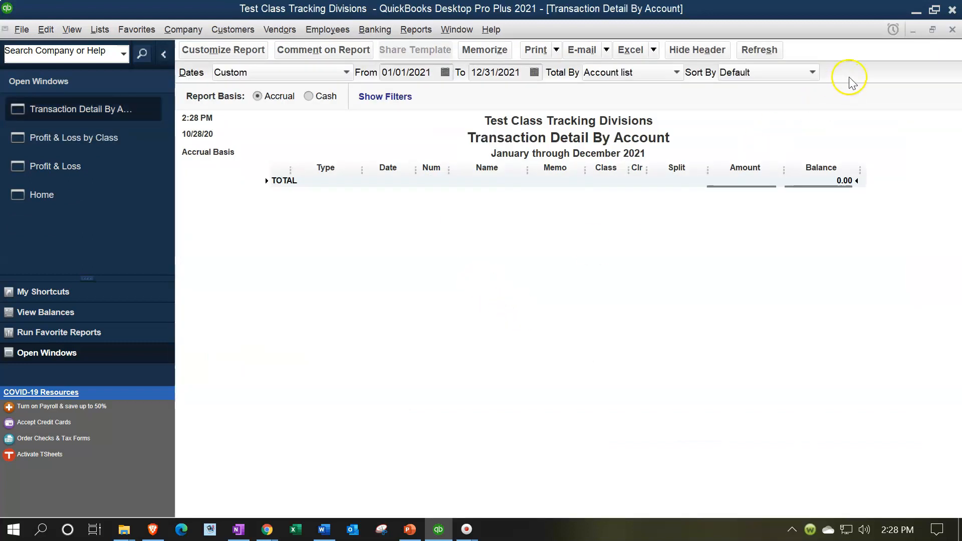
{"action": "left_click", "coordinate": [952, 30]}
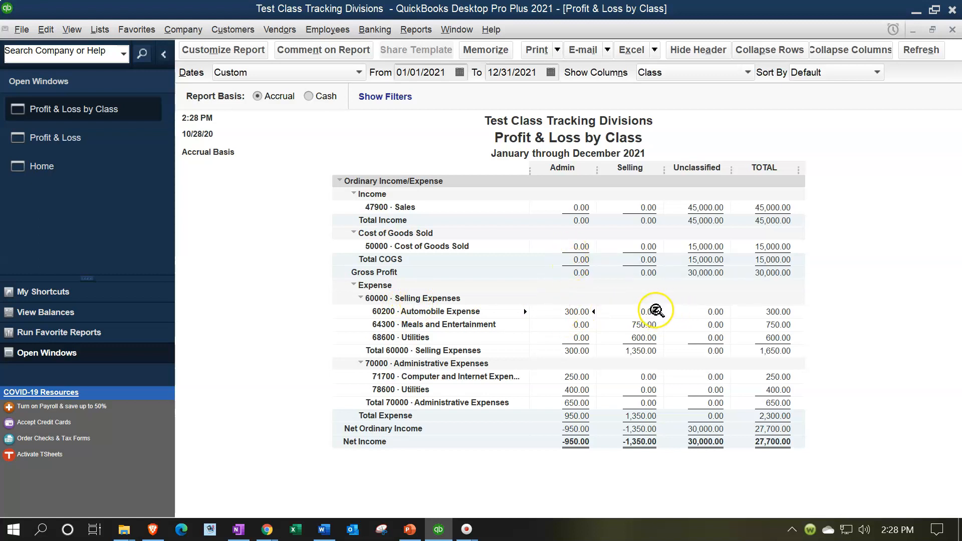
Step: Open the check behind the administrative Computer and Internet Expenses amount and set its account to 61700 Computer and Internet Expenses under Selling Expenses
{"action": "double_click", "coordinate": [575, 375]}
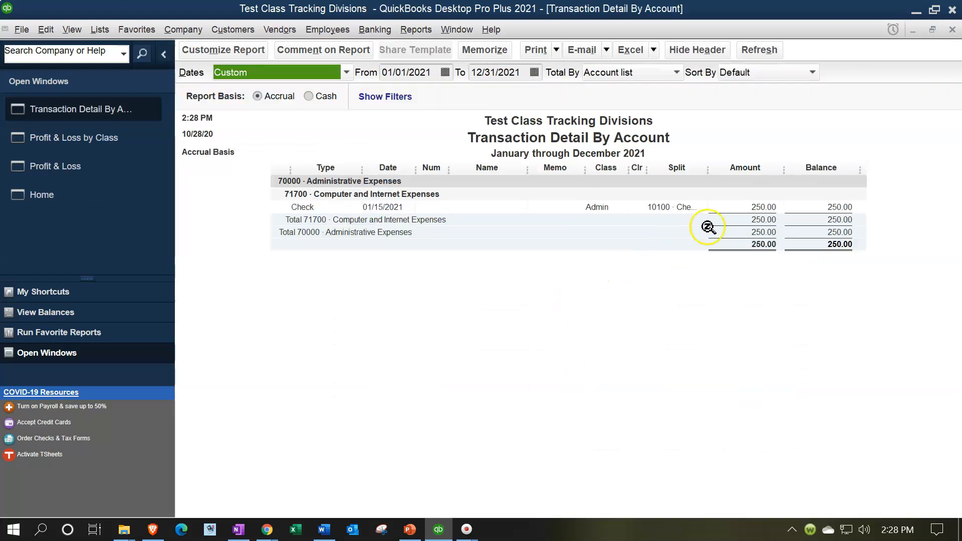
{"action": "double_click", "coordinate": [762, 207]}
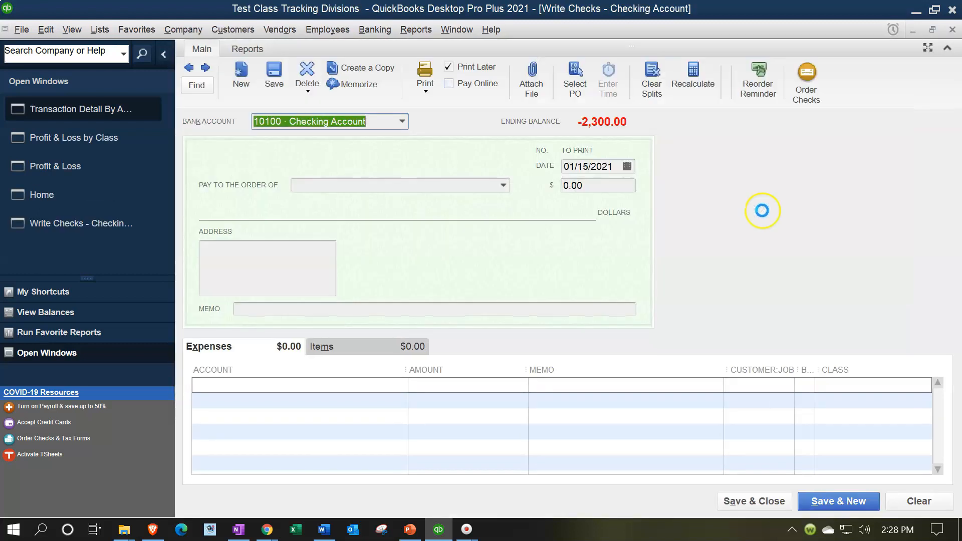
{"action": "left_click", "coordinate": [211, 387]}
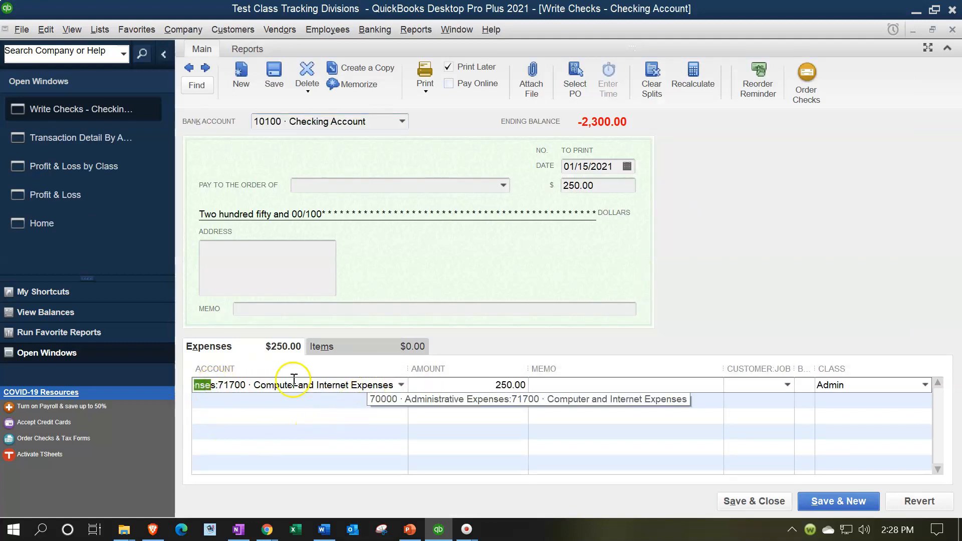
{"action": "left_click_drag", "start_coordinate": [197, 389], "coordinate": [583, 399]}
{"action": "key", "text": "BackSpace"}
{"action": "key", "text": "BackSpace"}
{"action": "key", "text": "BackSpace"}
{"action": "key", "text": "BackSpace"}
{"action": "key", "text": "BackSpace"}
{"action": "key", "text": "BackSpace"}
{"action": "key", "text": "BackSpace"}
{"action": "key", "text": "BackSpace"}
{"action": "key", "text": "BackSpace"}
{"action": "key", "text": "BackSpace"}
{"action": "key", "text": "BackSpace"}
{"action": "key", "text": "BackSpace"}
{"action": "key", "text": "BackSpace"}
{"action": "key", "text": "BackSpace"}
{"action": "key", "text": "BackSpace"}
{"action": "key", "text": "BackSpace"}
{"action": "key", "text": "BackSpace"}
{"action": "key", "text": "BackSpace"}
{"action": "key", "text": "BackSpace"}
{"action": "key", "text": "BackSpace"}
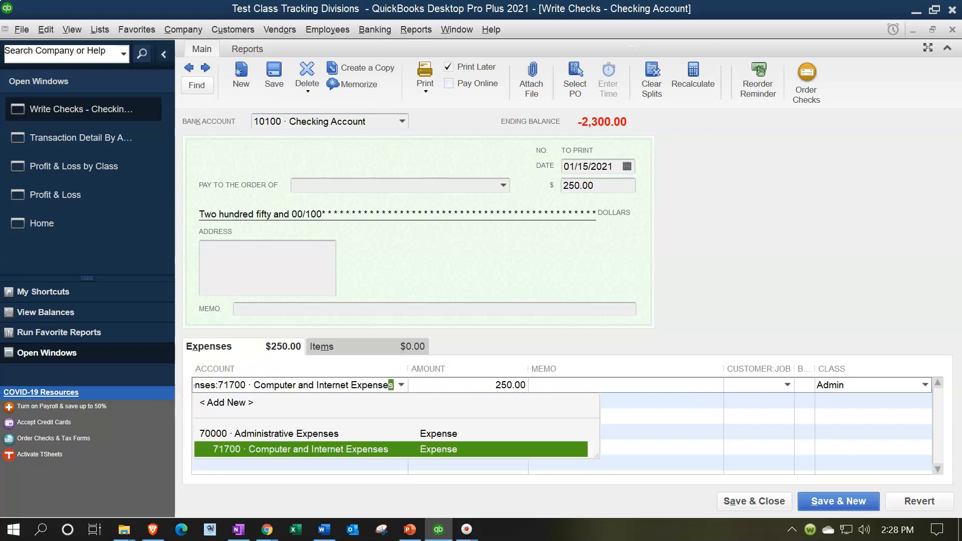
{"action": "key", "text": "BackSpace"}
{"action": "key", "text": "BackSpace"}
{"action": "key", "text": "BackSpace"}
{"action": "key", "text": "BackSpace"}
{"action": "key", "text": "BackSpace"}
{"action": "key", "text": "BackSpace"}
{"action": "key", "text": "BackSpace"}
{"action": "key", "text": "BackSpace"}
{"action": "key", "text": "BackSpace"}
{"action": "key", "text": "BackSpace"}
{"action": "key", "text": "BackSpace"}
{"action": "key", "text": "BackSpace"}
{"action": "key", "text": "BackSpace"}
{"action": "key", "text": "BackSpace"}
{"action": "key", "text": "BackSpace"}
{"action": "key", "text": "BackSpace"}
{"action": "key", "text": "BackSpace"}
{"action": "key", "text": "BackSpace"}
{"action": "key", "text": "BackSpace"}
{"action": "key", "text": "BackSpace"}
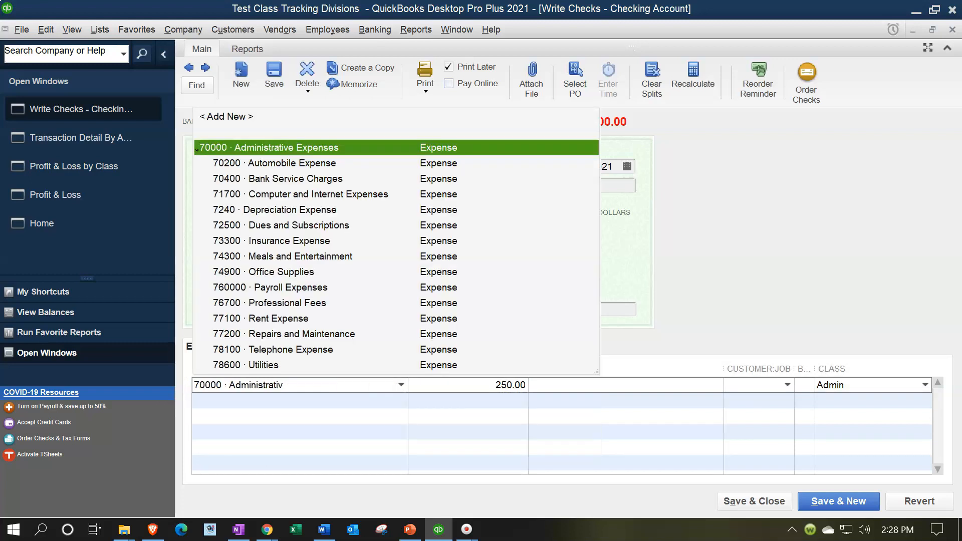
{"action": "type", "text": "Computer and Internet Expenses"}
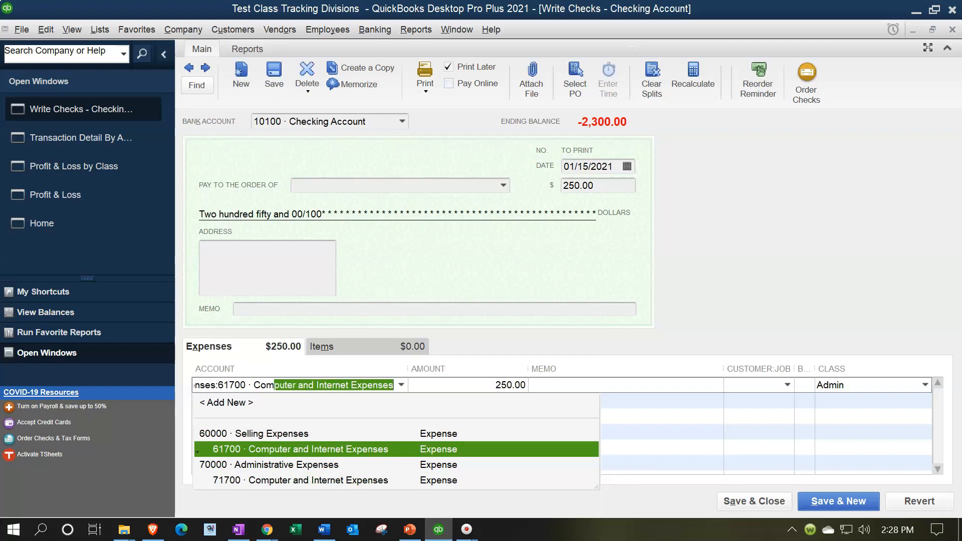
{"action": "key", "text": "Tab"}
{"action": "key", "text": "Tab"}
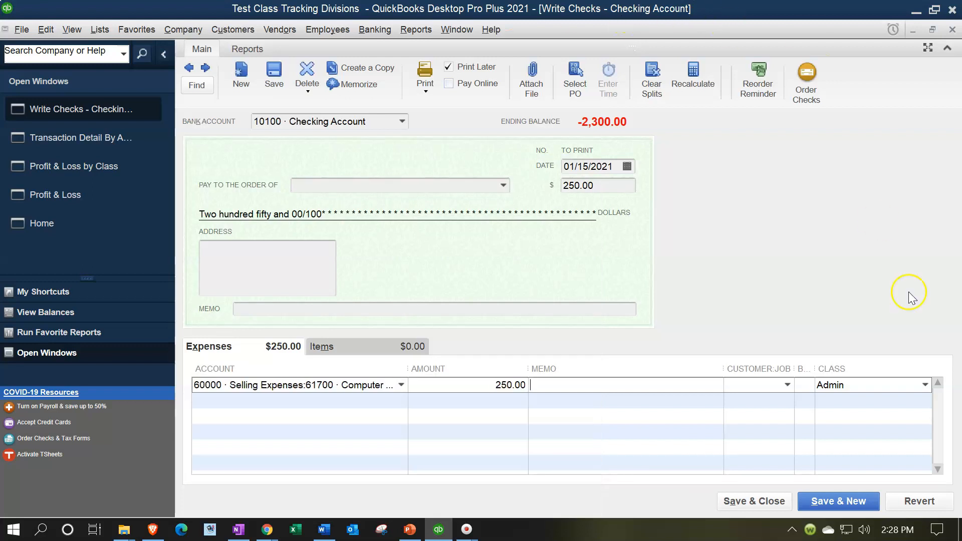
Step: Record the Computer and Internet Expenses check's account change and return to the Profit & Loss by Class report
{"action": "left_click", "coordinate": [735, 502]}
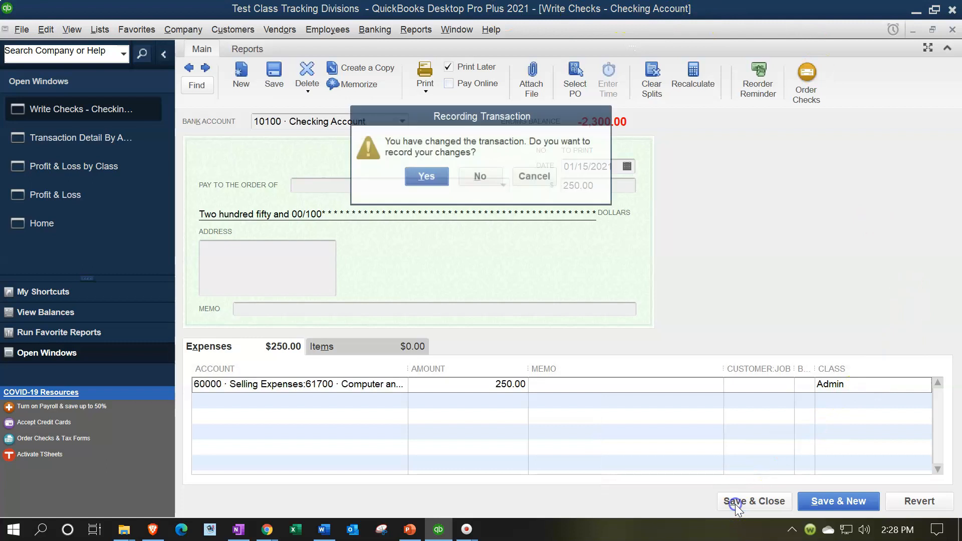
{"action": "left_click", "coordinate": [428, 181]}
{"action": "left_click", "coordinate": [454, 208]}
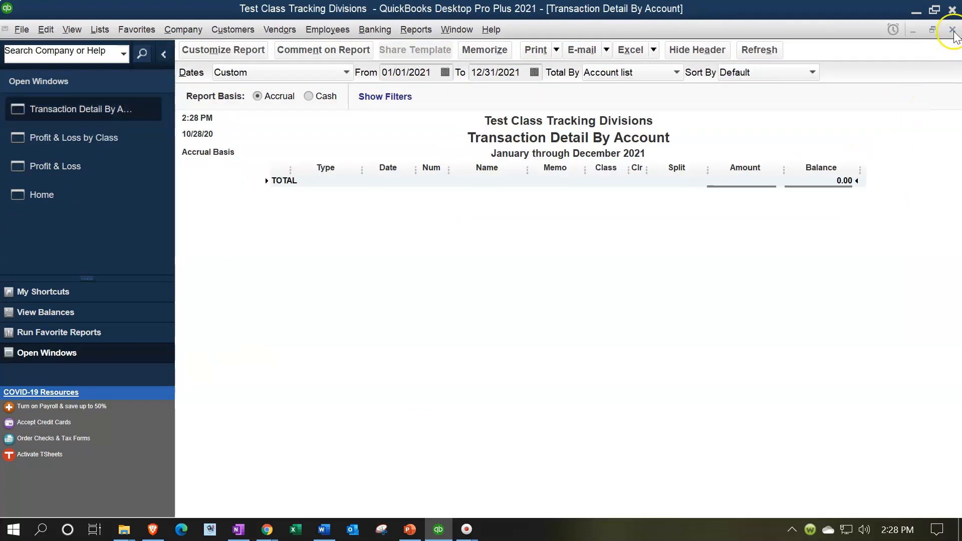
{"action": "left_click", "coordinate": [952, 29]}
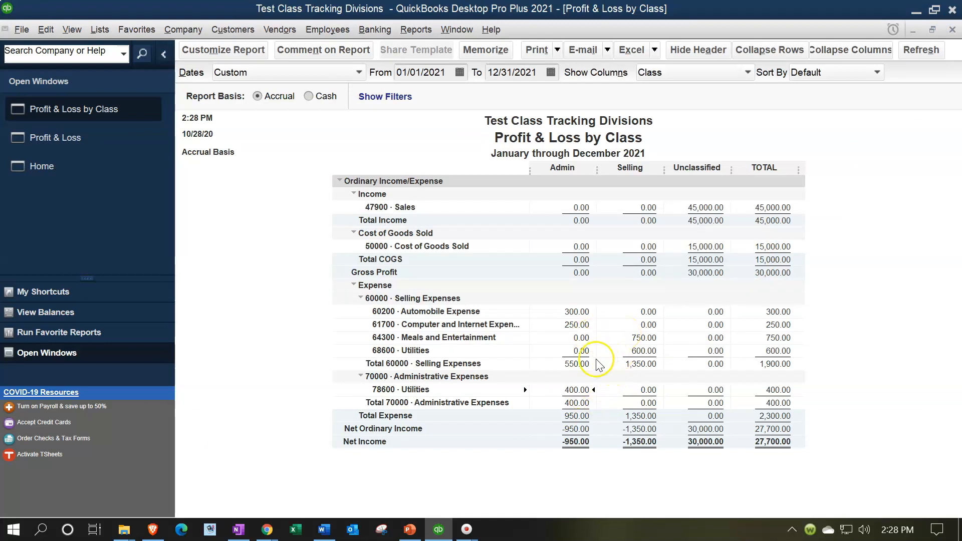
Step: Open the Utility Company check behind the administrative Utilities amount and set the Admin line's account to 68600 Utilities under Selling Expenses
{"action": "double_click", "coordinate": [570, 390]}
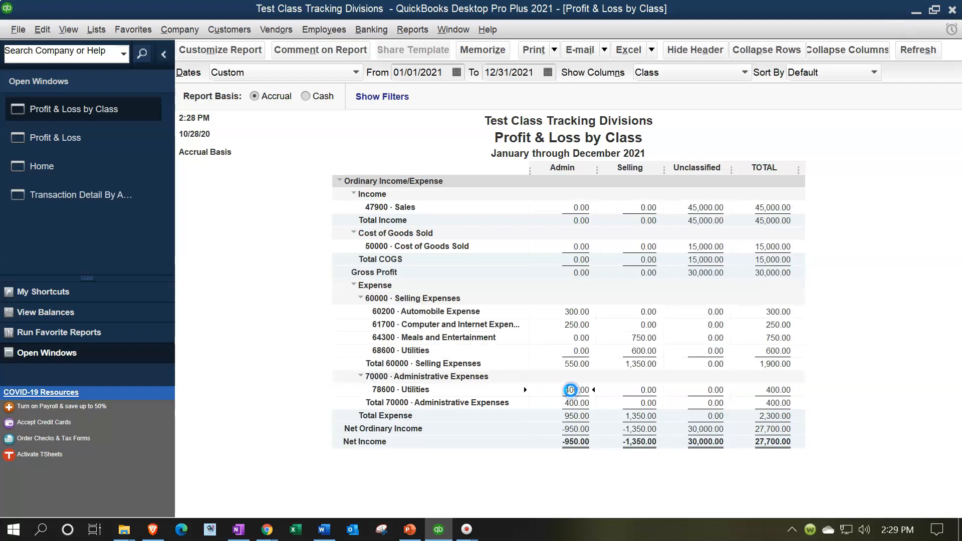
{"action": "double_click", "coordinate": [758, 207]}
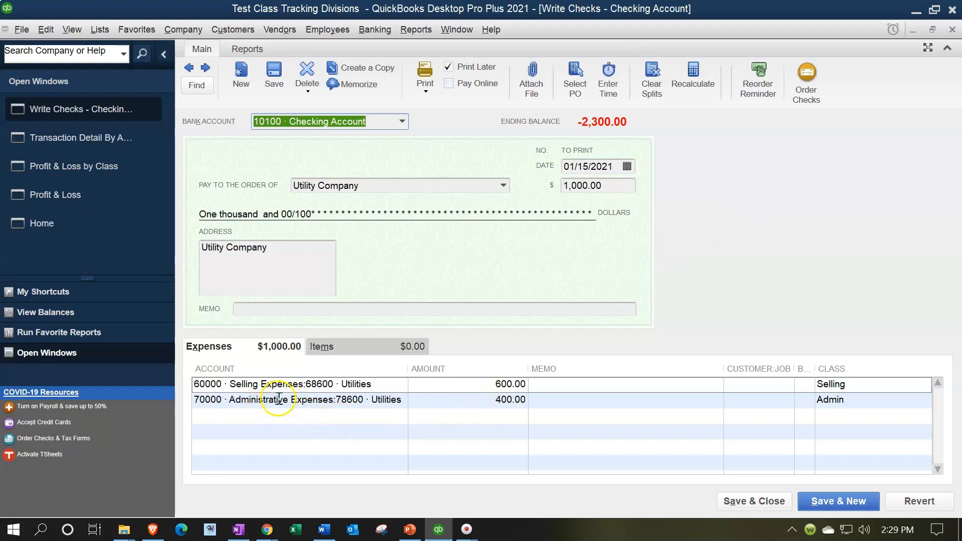
{"action": "left_click", "coordinate": [198, 401]}
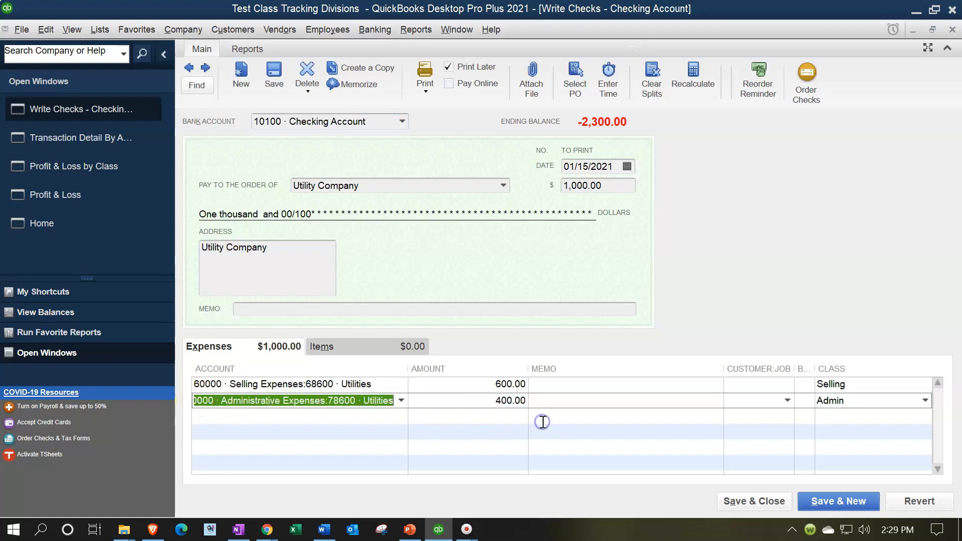
{"action": "type", "text": "u"}
{"action": "key", "text": "Tab"}
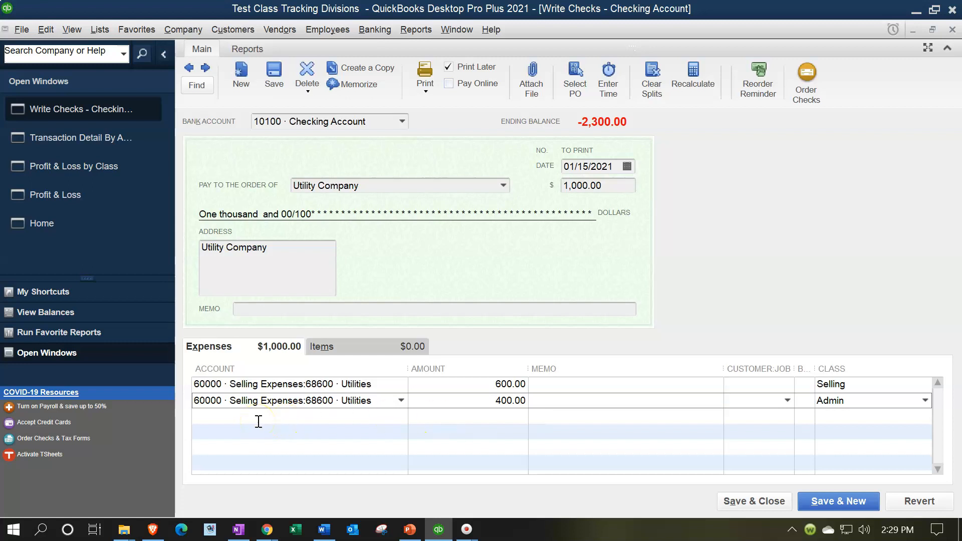
Step: Record the Utility Company check's account change and compare the plain Profit & Loss report with the Profit & Loss by Class report
{"action": "left_click", "coordinate": [735, 502]}
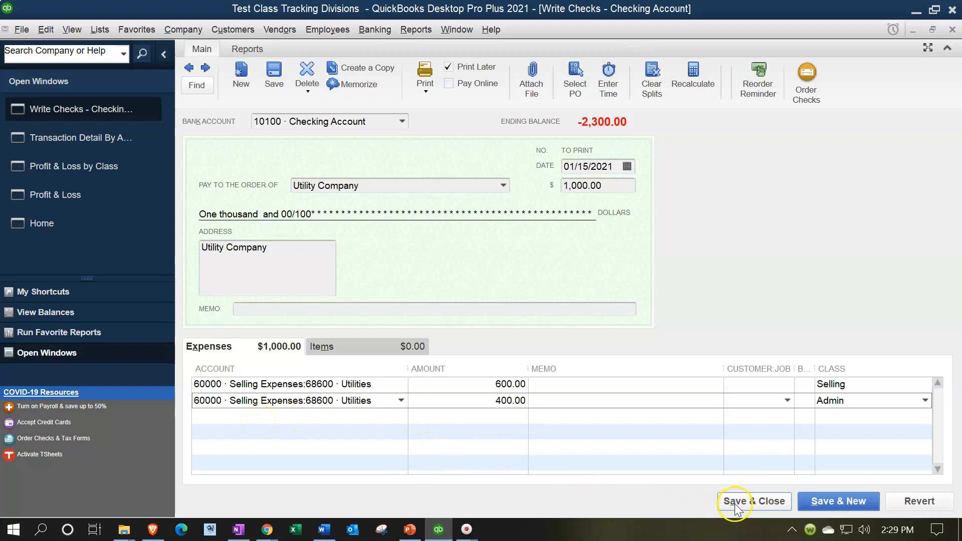
{"action": "left_click", "coordinate": [423, 175]}
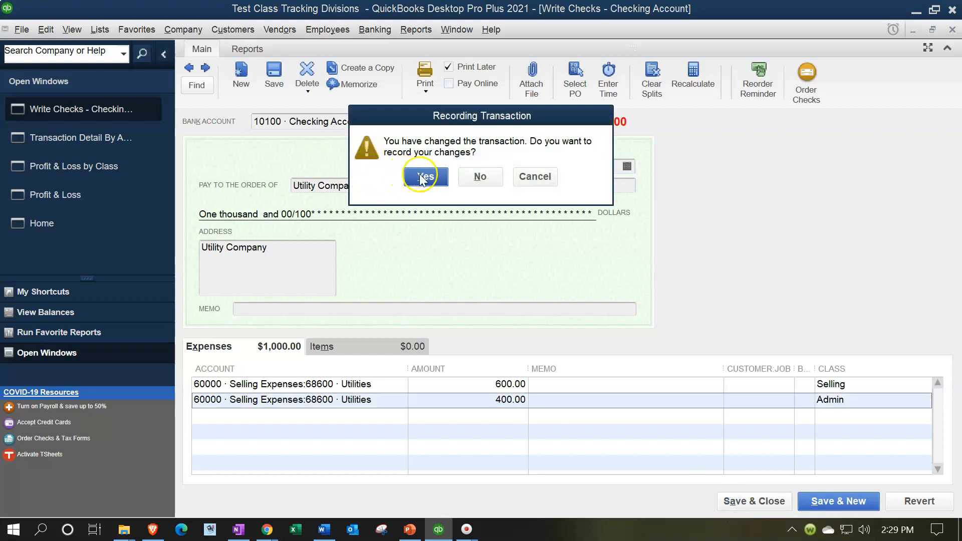
{"action": "left_click", "coordinate": [454, 210]}
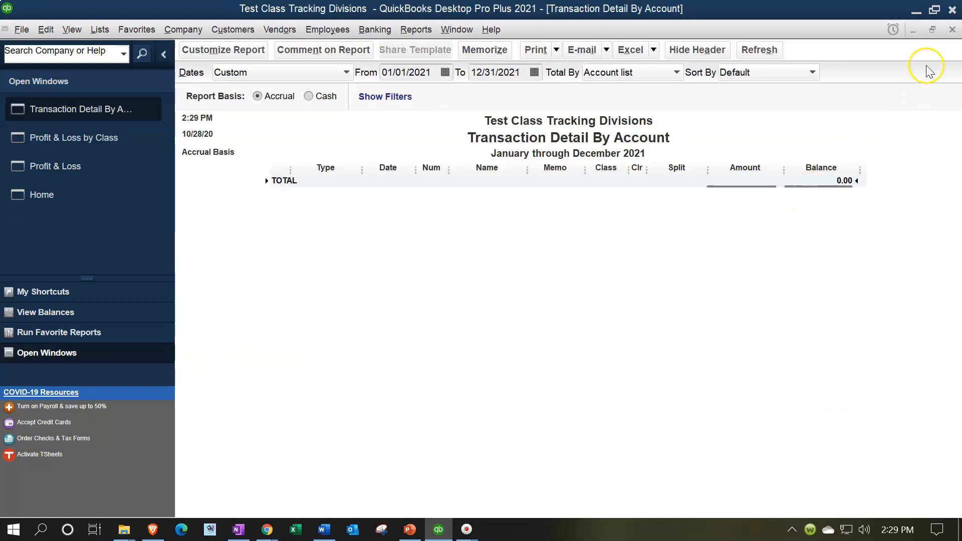
{"action": "left_click", "coordinate": [951, 29]}
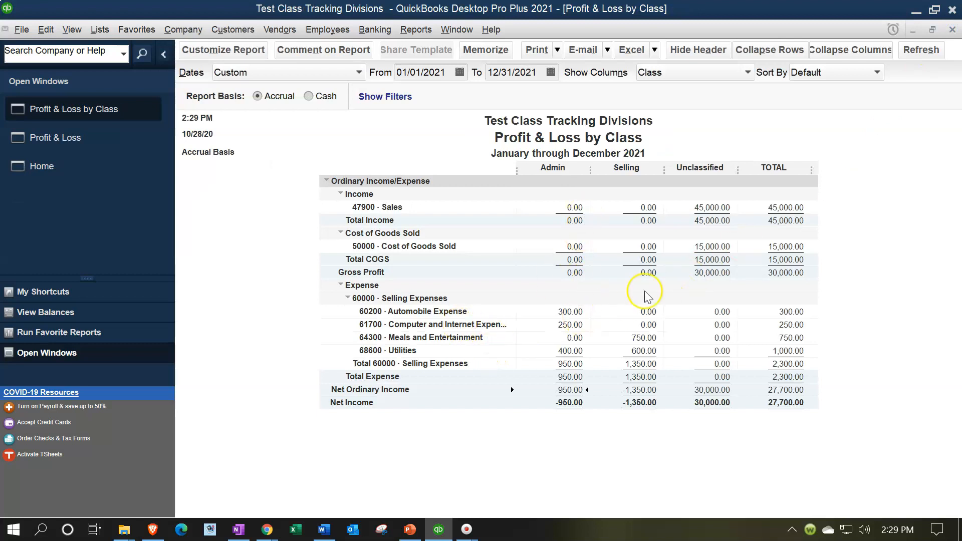
{"action": "left_click", "coordinate": [101, 145]}
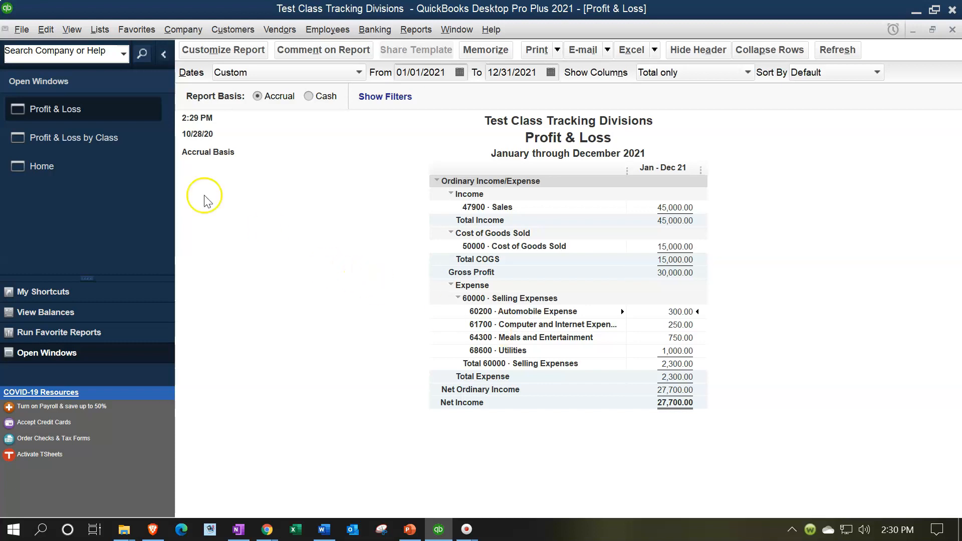
{"action": "left_click", "coordinate": [86, 138]}
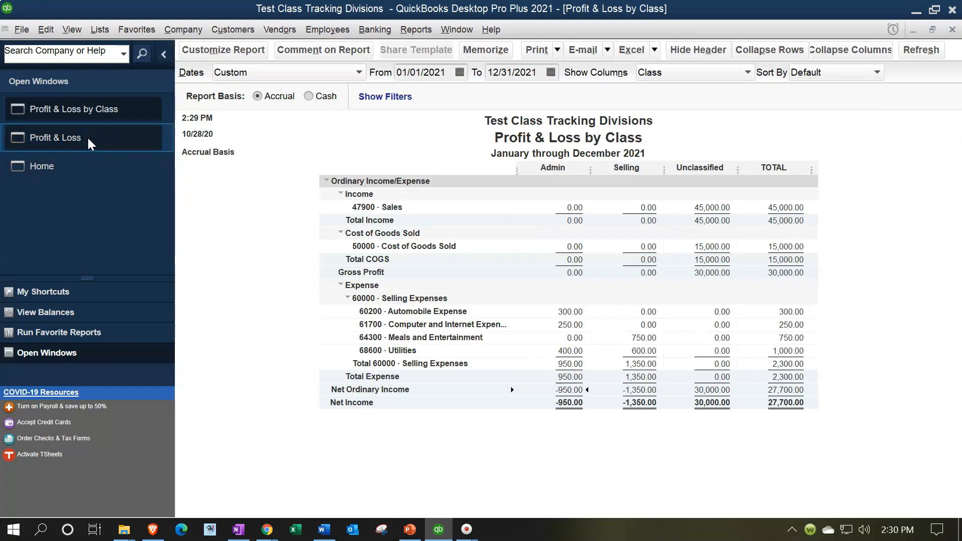